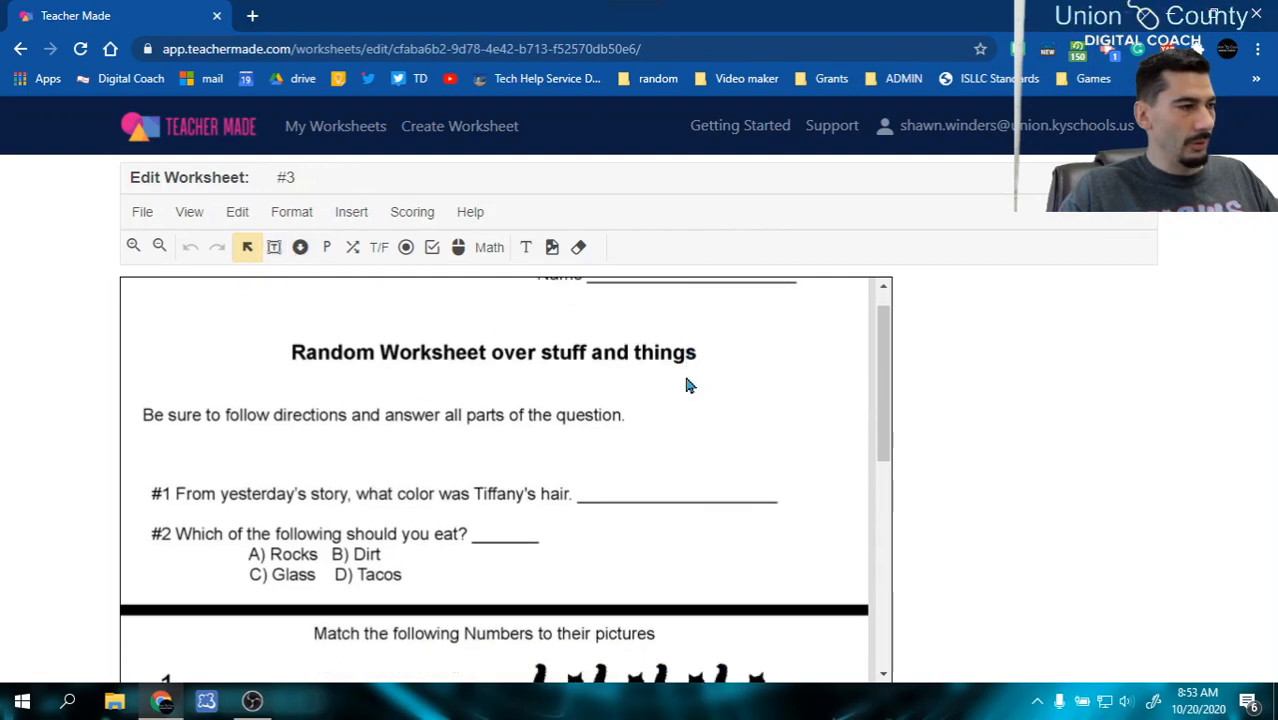
Step: Insert a short answer field over the Name line at the top of the worksheet
scroll(600, 360, "down", 1)
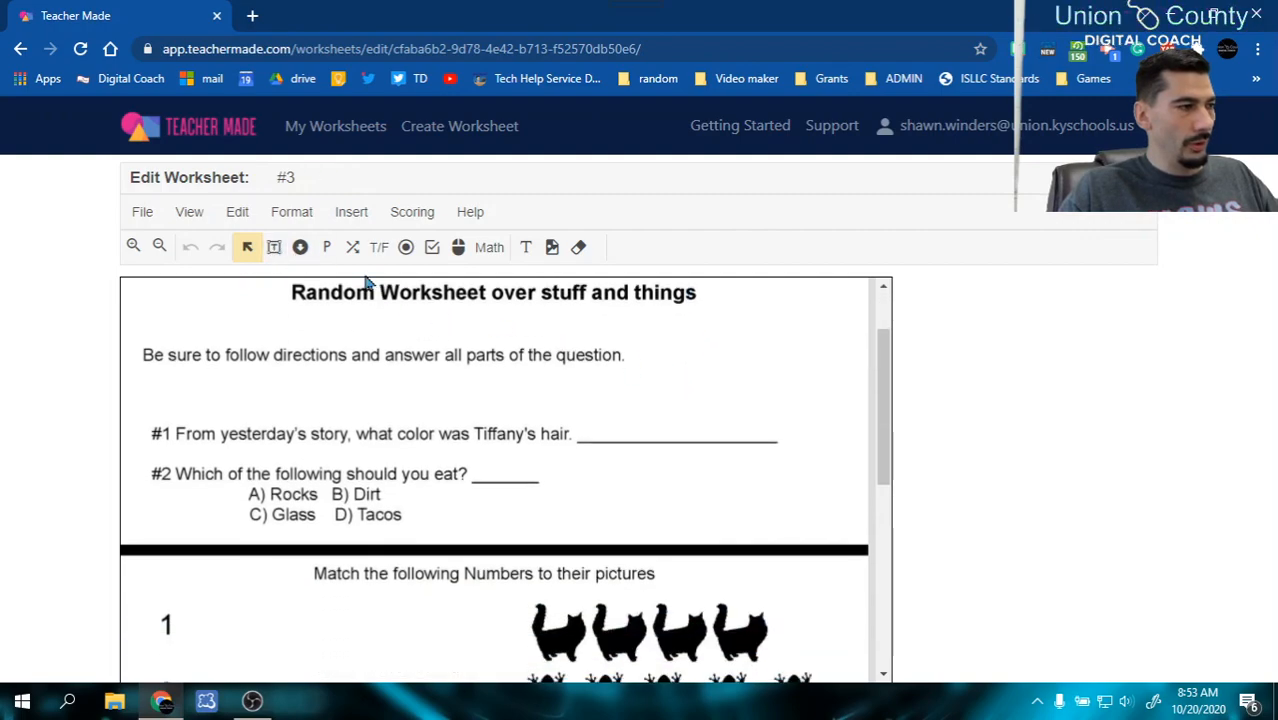
scroll(371, 298, "up", 2)
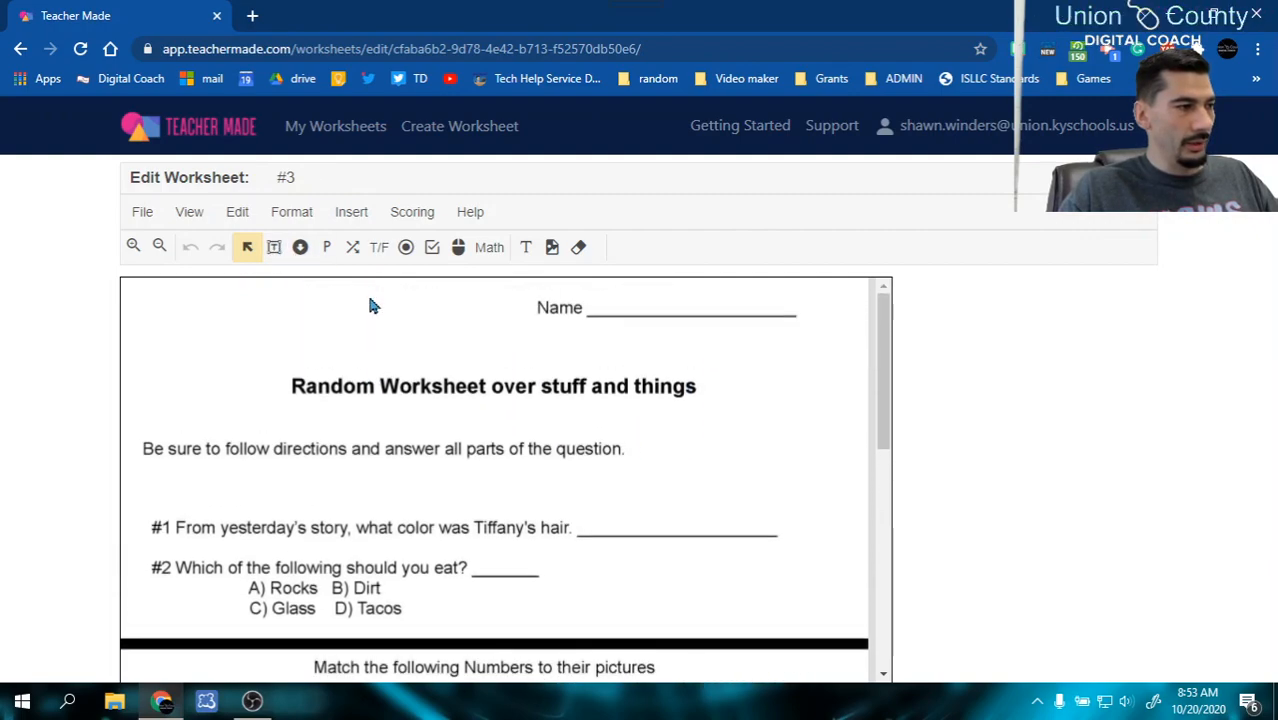
left_click(273, 249)
left_click(598, 288)
left_click_drag(611, 303, 804, 310)
left_click(426, 473)
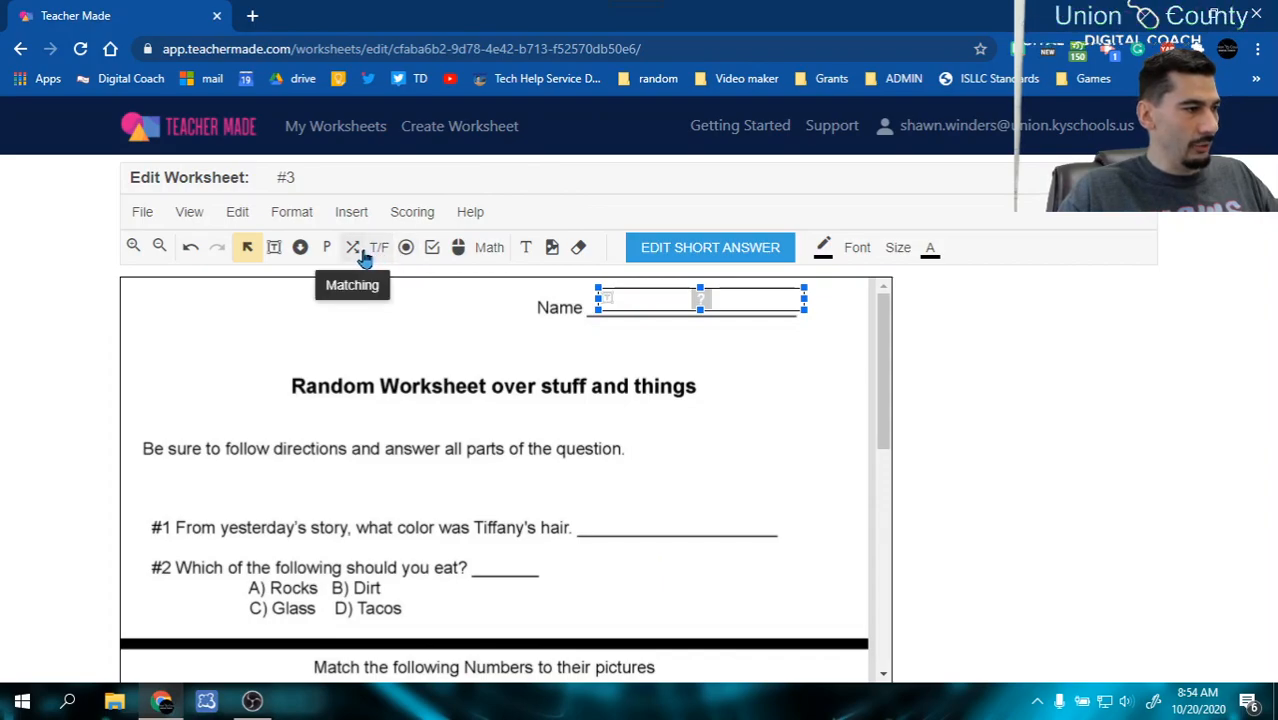
Step: Insert a short answer field on question #1's blank with Red as the correct answer
left_click(595, 492)
left_click(274, 247)
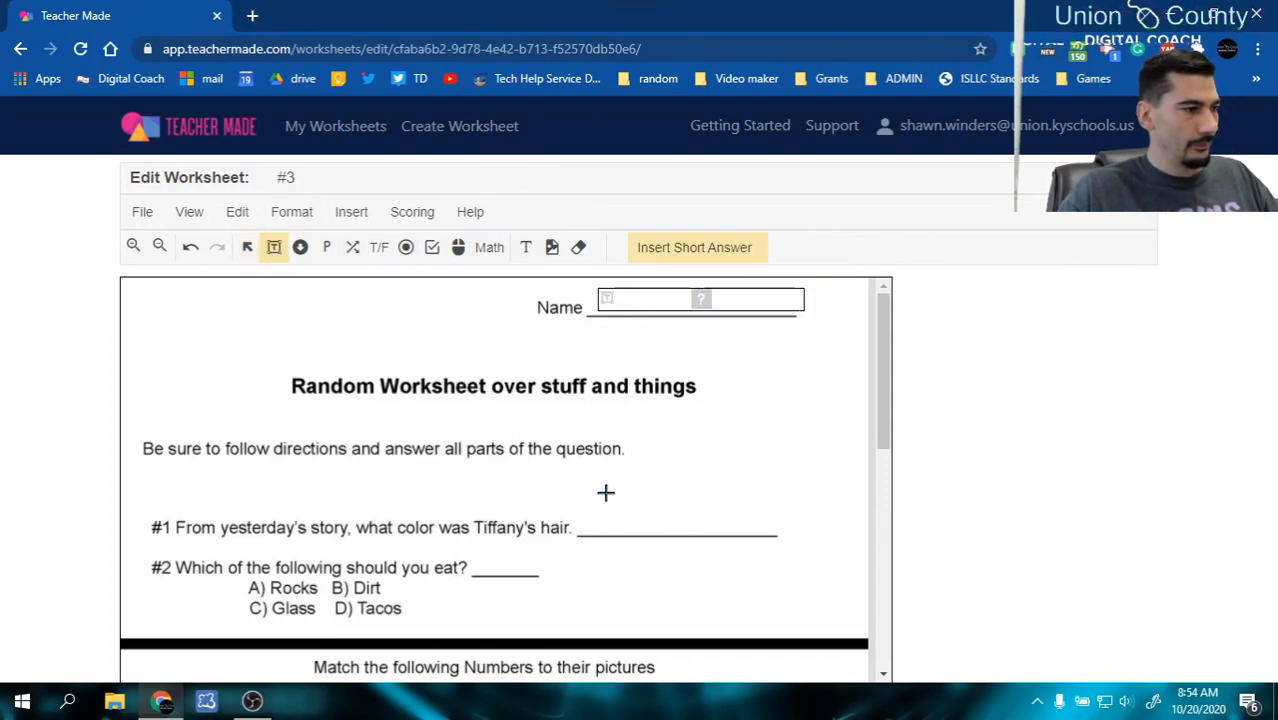
left_click_drag(589, 499, 771, 529)
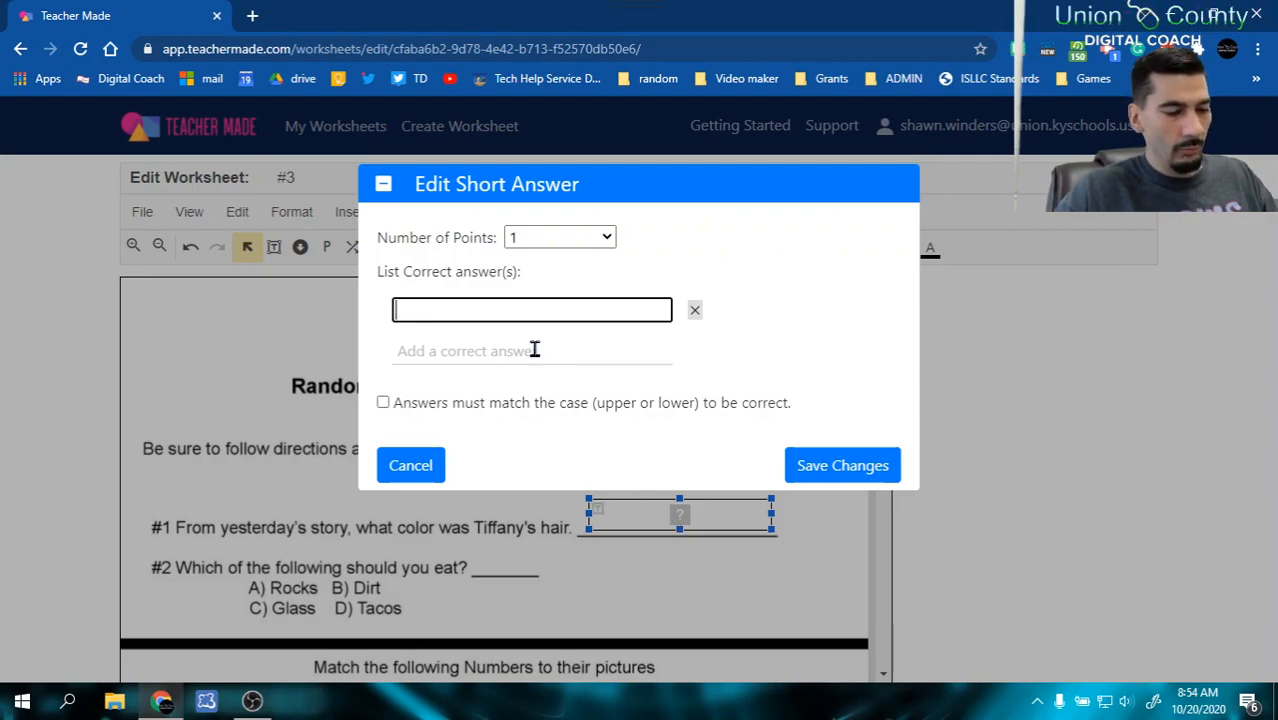
type("Red")
key("BackSpace")
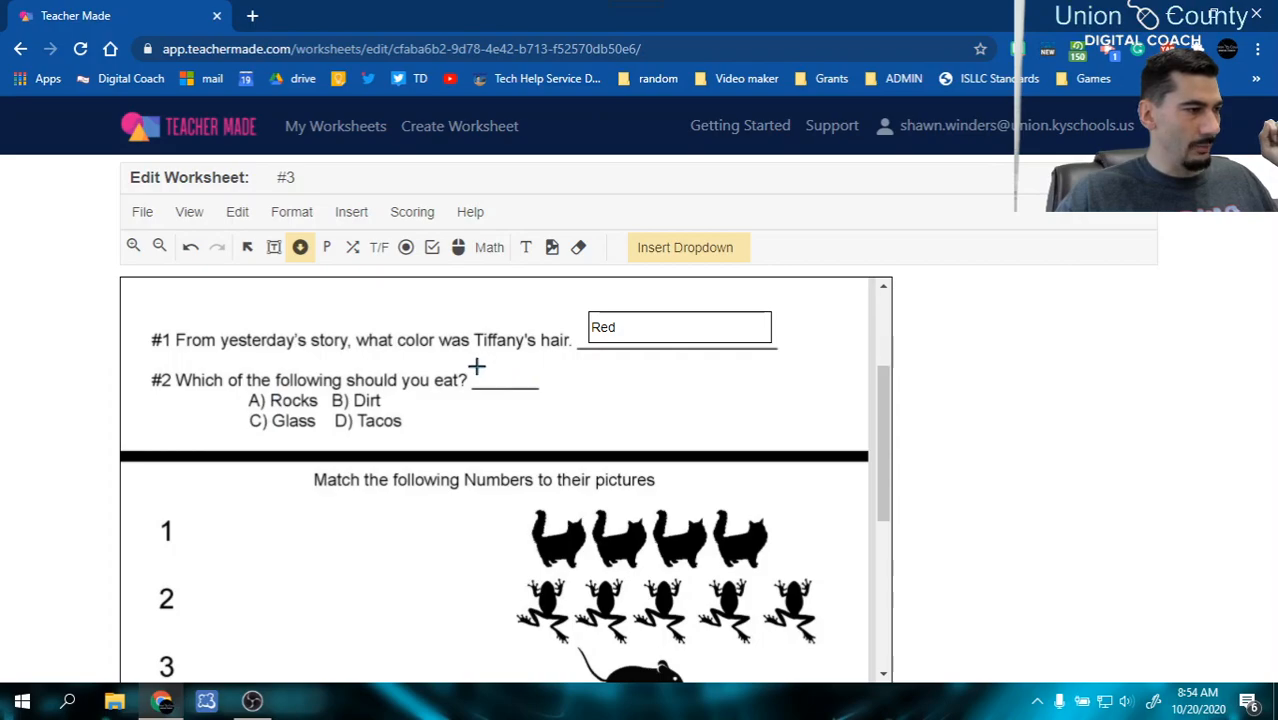
Step: Insert a dropdown on question #2's blank with the choices Rocks, Dirt, Glass and Tacos, mark Tacos as correct, and save it
left_click_drag(476, 367, 557, 388)
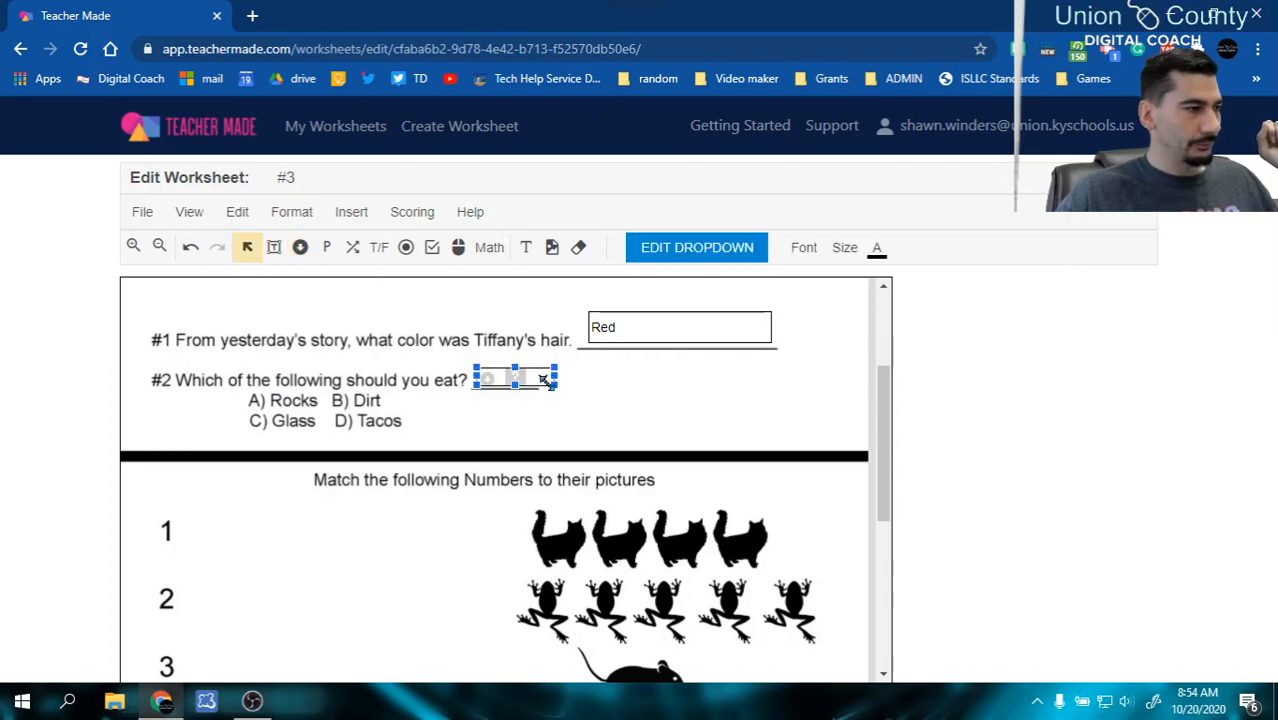
double_click(513, 377)
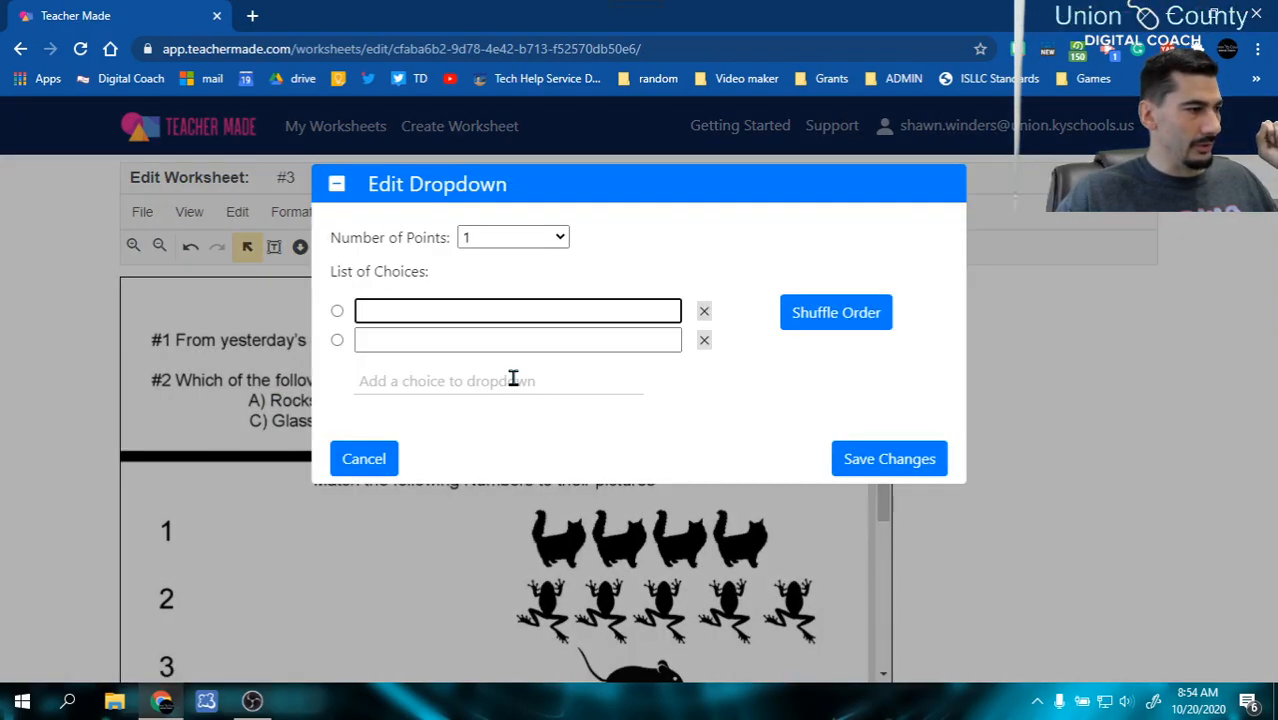
type("Rocks")
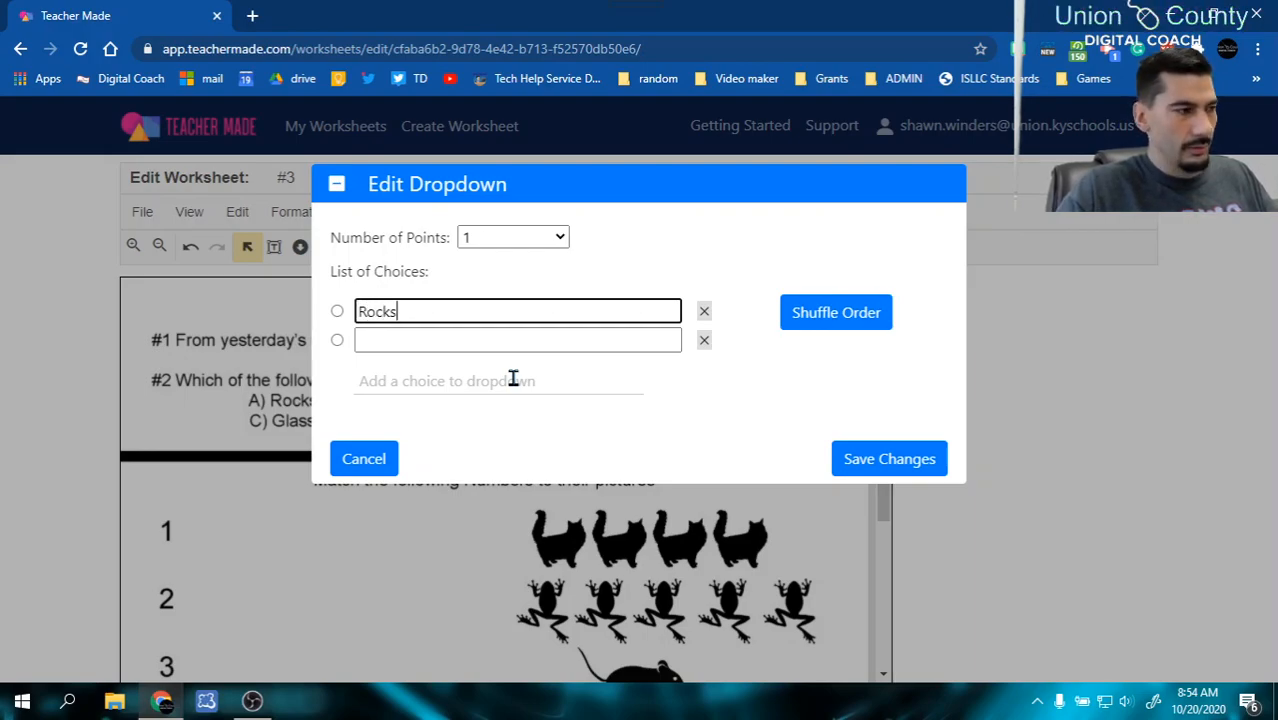
key("Tab")
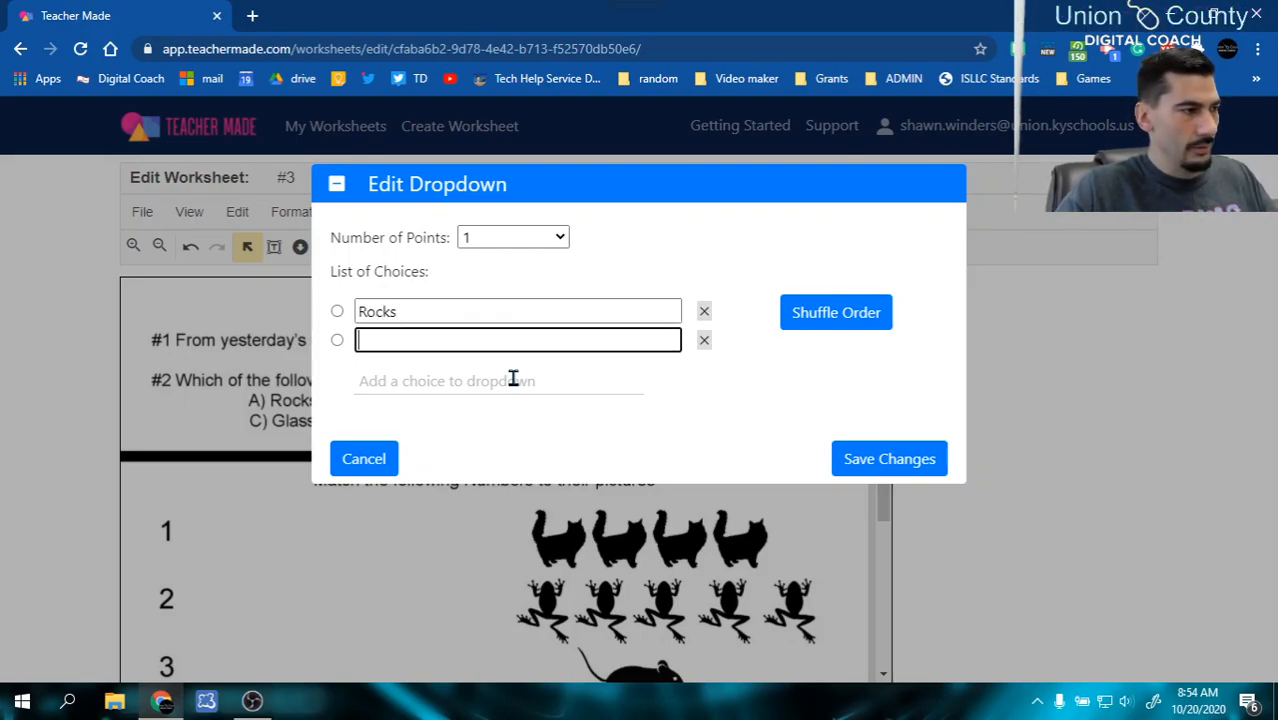
type("Dirt")
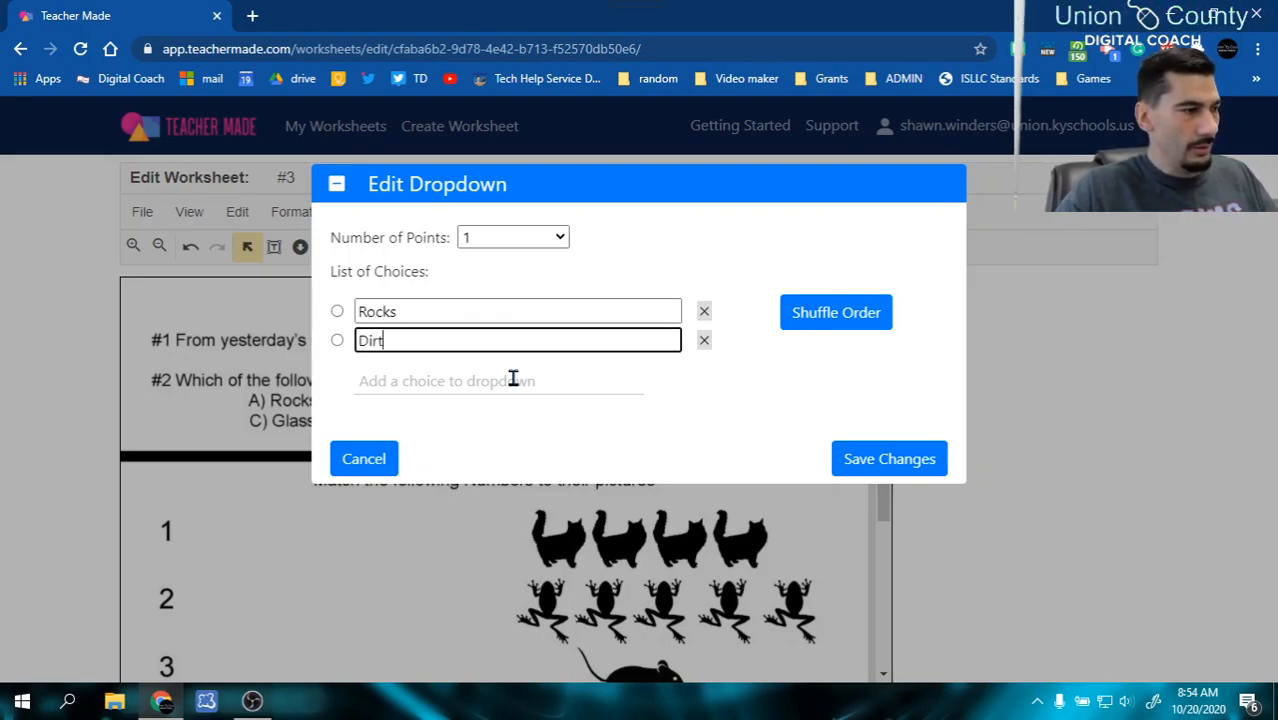
key("Tab")
type("Glass")
key("Tab")
type("Tacos")
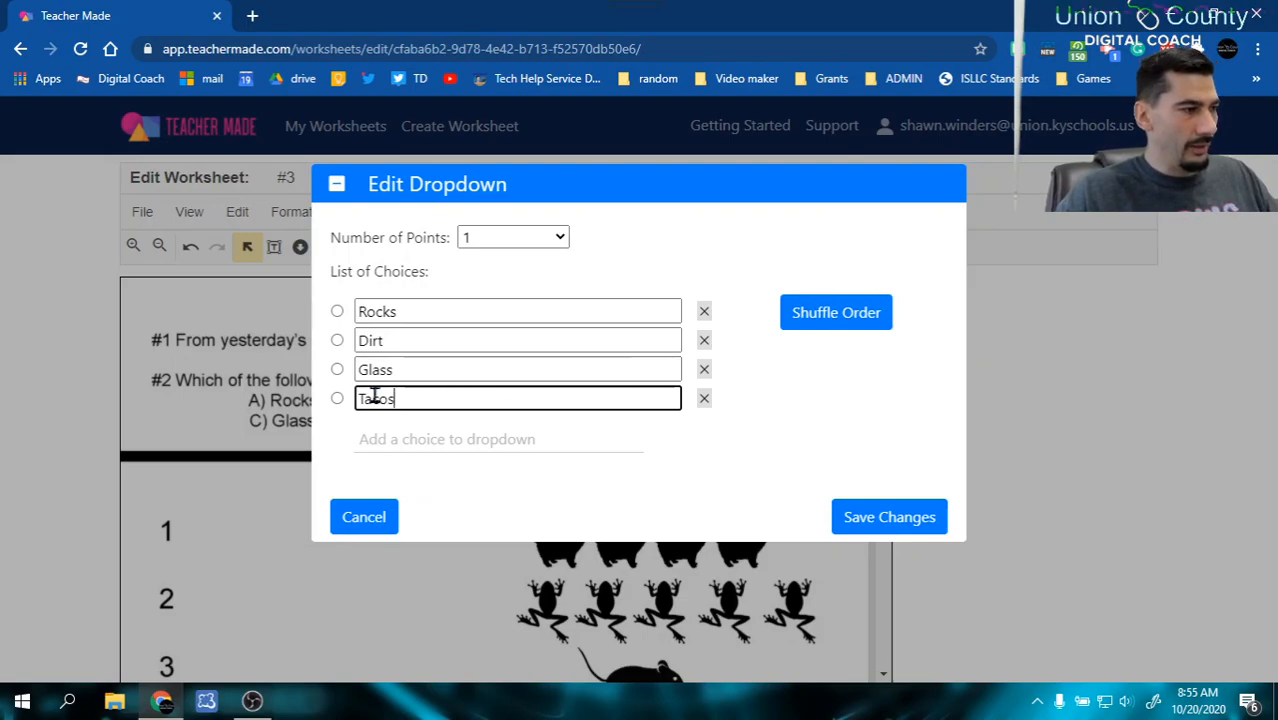
left_click(338, 399)
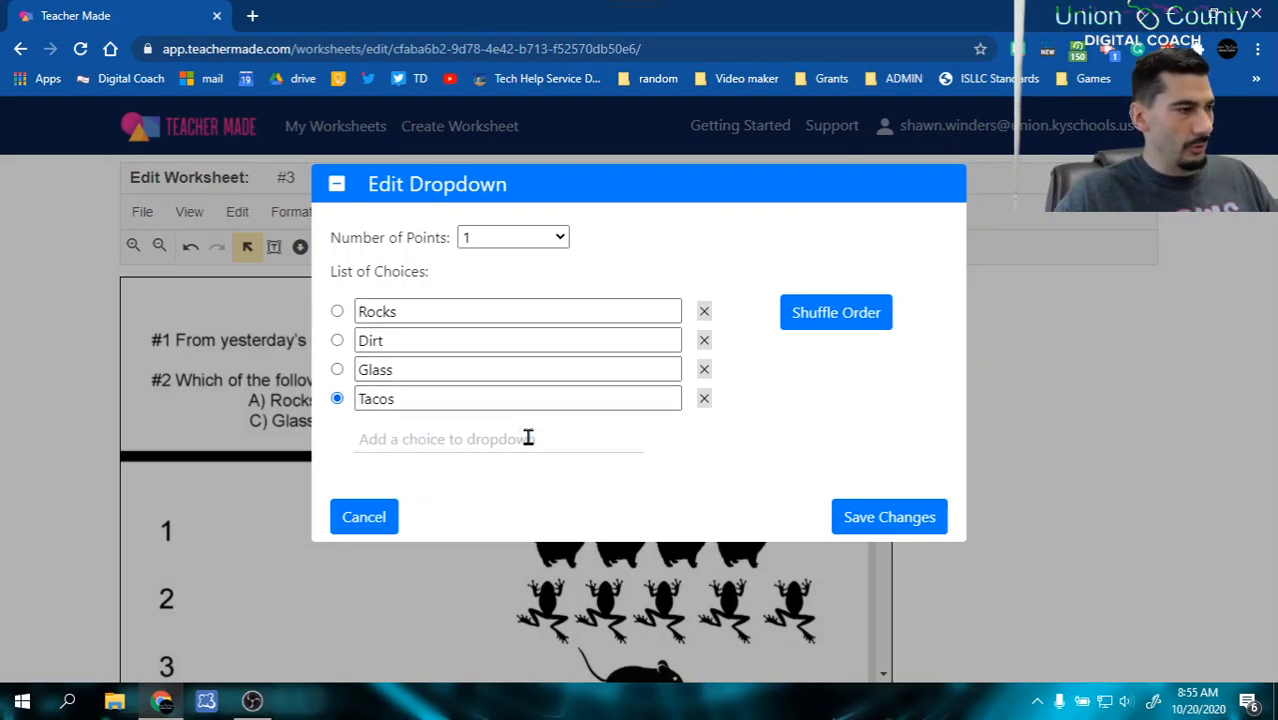
left_click(893, 516)
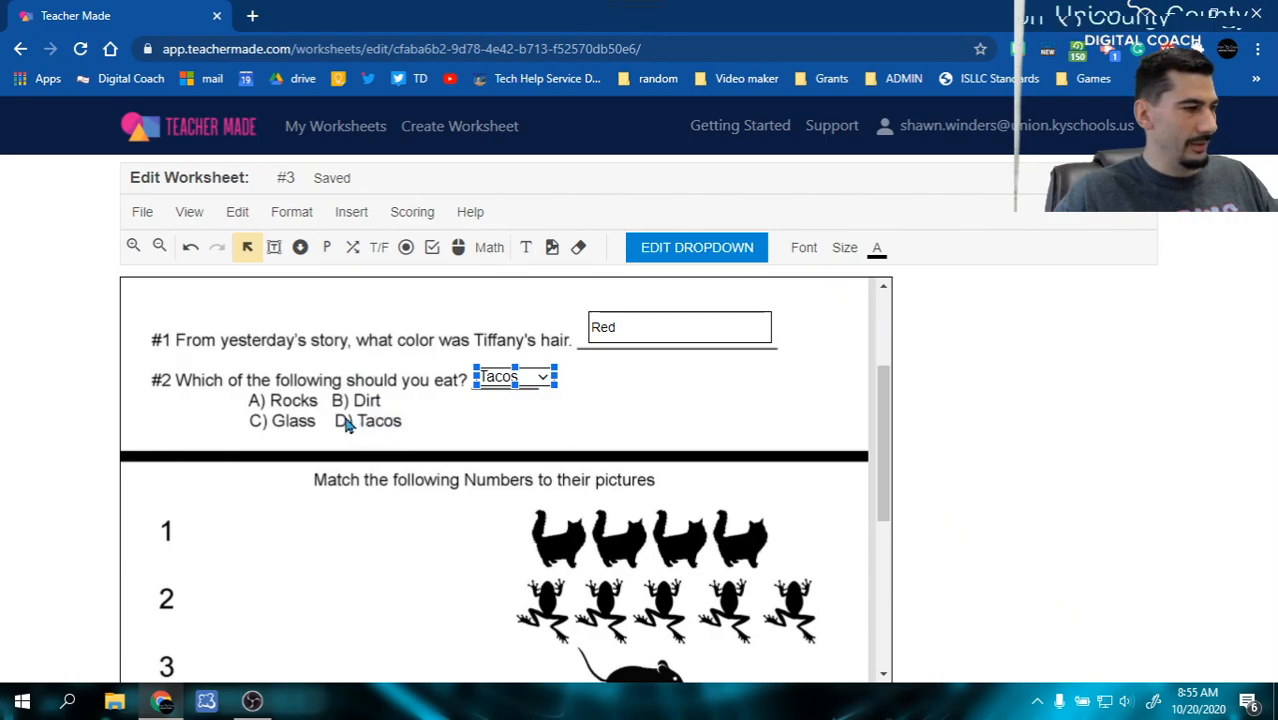
Step: Draw a matching item over the space between the numbers 1 to 5 and their pictures
scroll(454, 428, "down", 2)
scroll(455, 430, "up", 1)
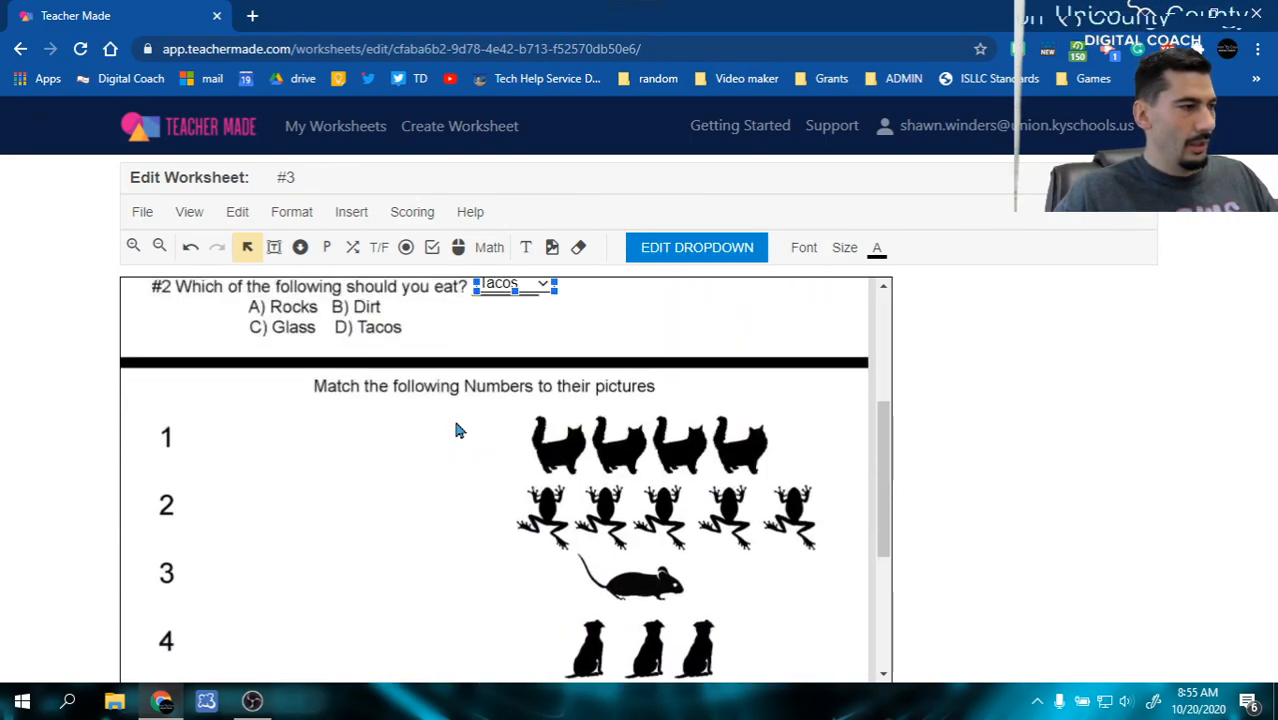
scroll(469, 479, "down", 2)
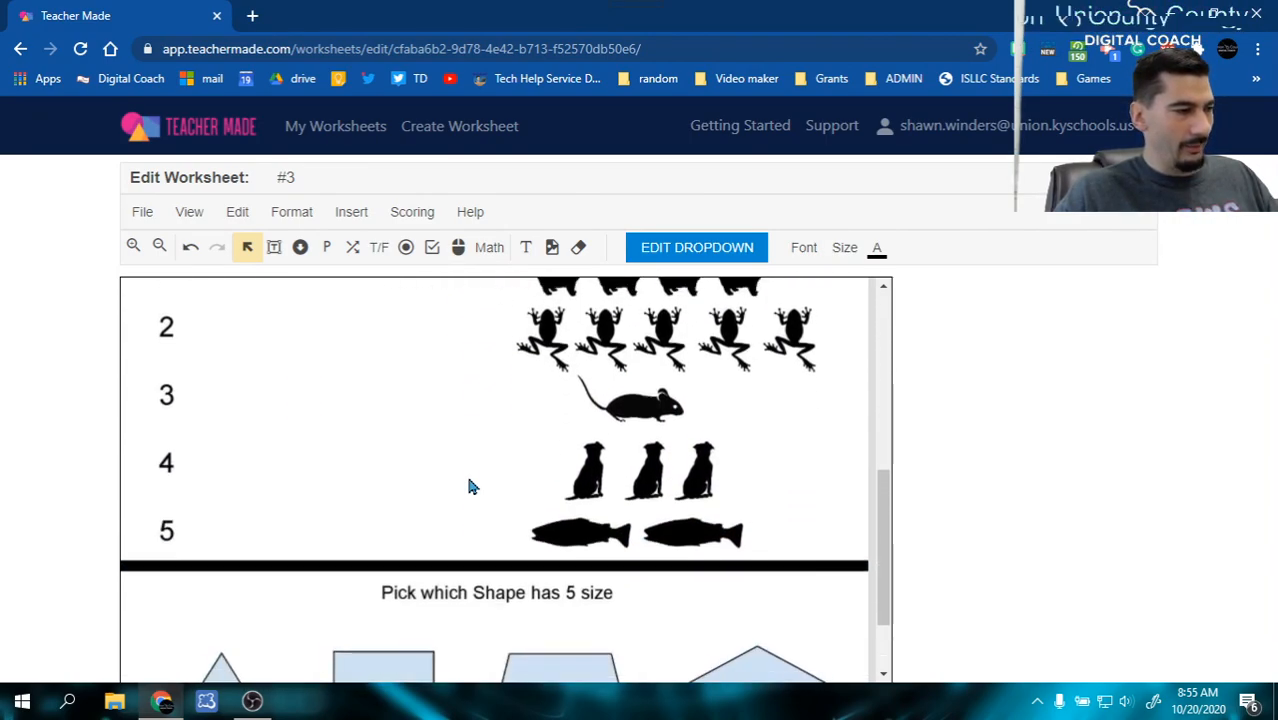
scroll(469, 479, "up", 2)
left_click_drag(178, 318, 572, 693)
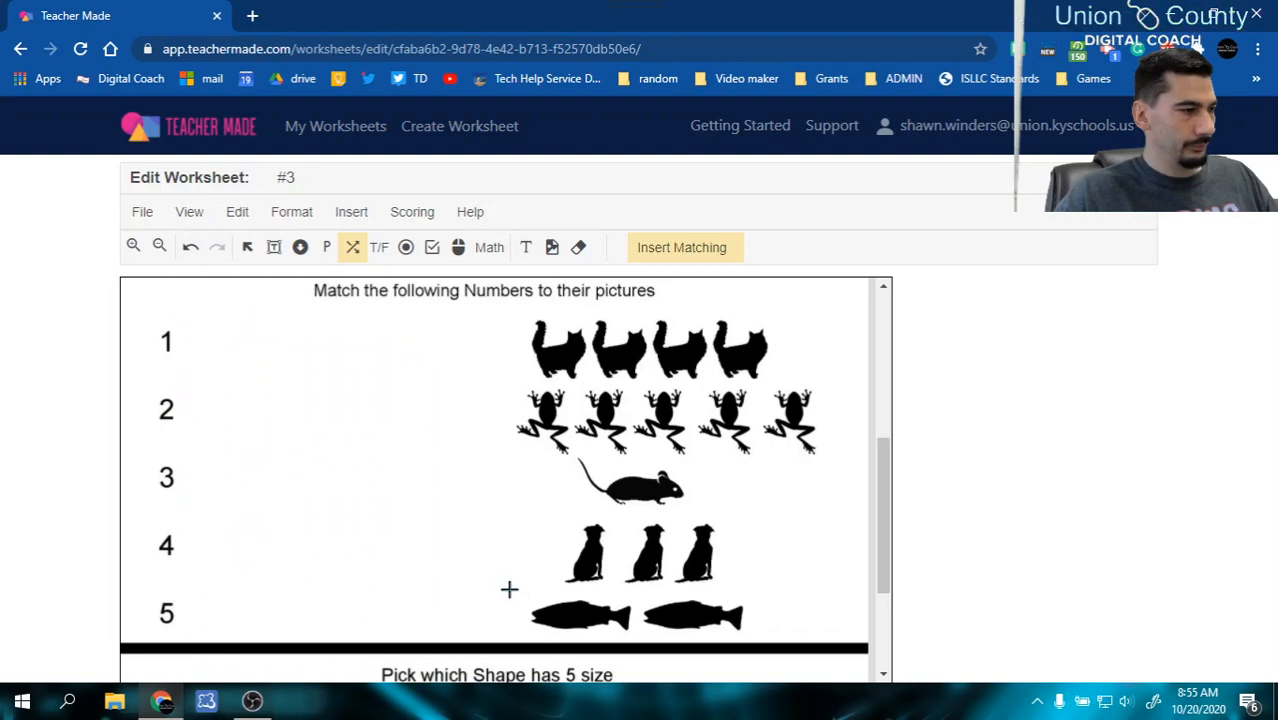
left_click_drag(206, 329, 519, 621)
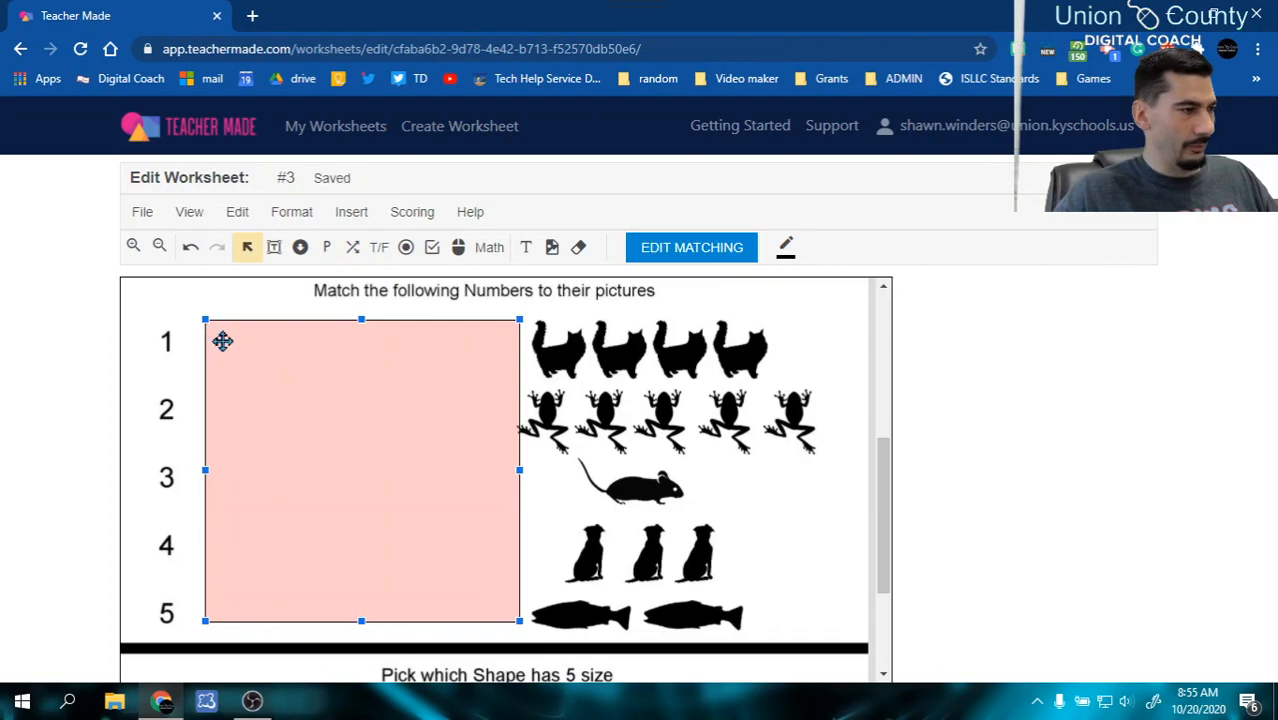
Step: Check the matching item's settings, leave them unsaved, and shrink and move the item to cover the number 1
left_click(718, 258)
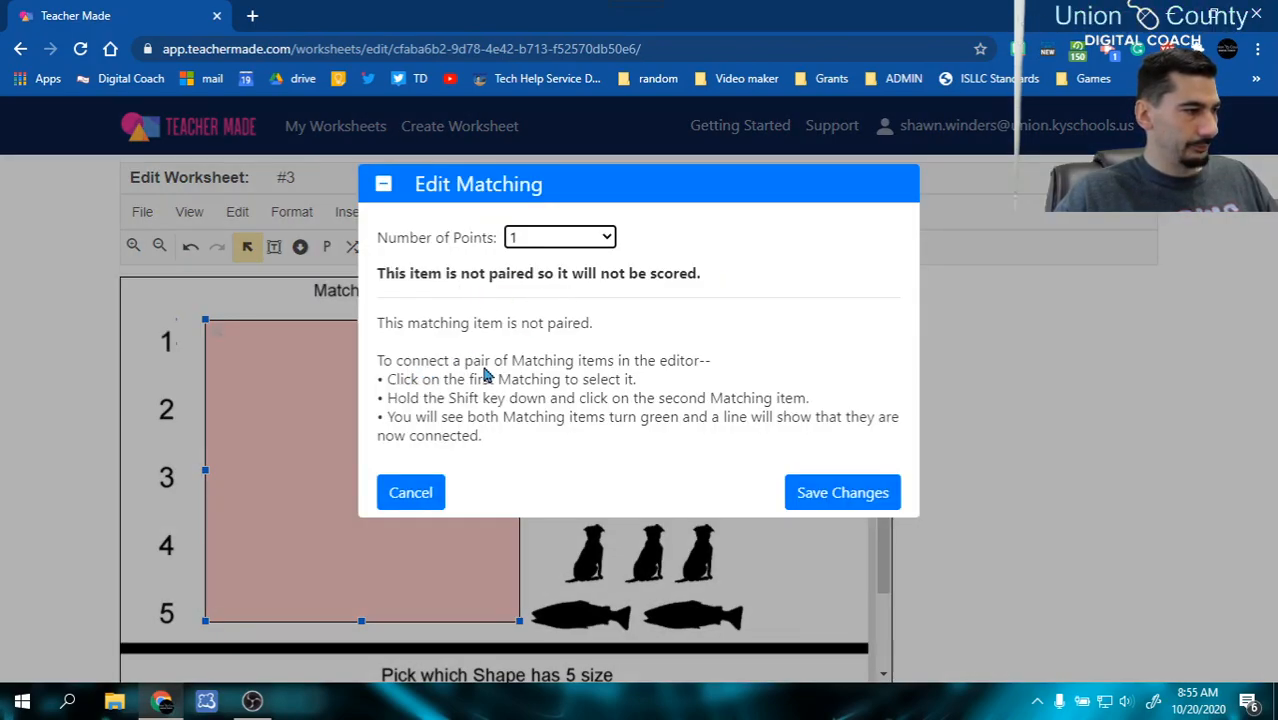
left_click(410, 492)
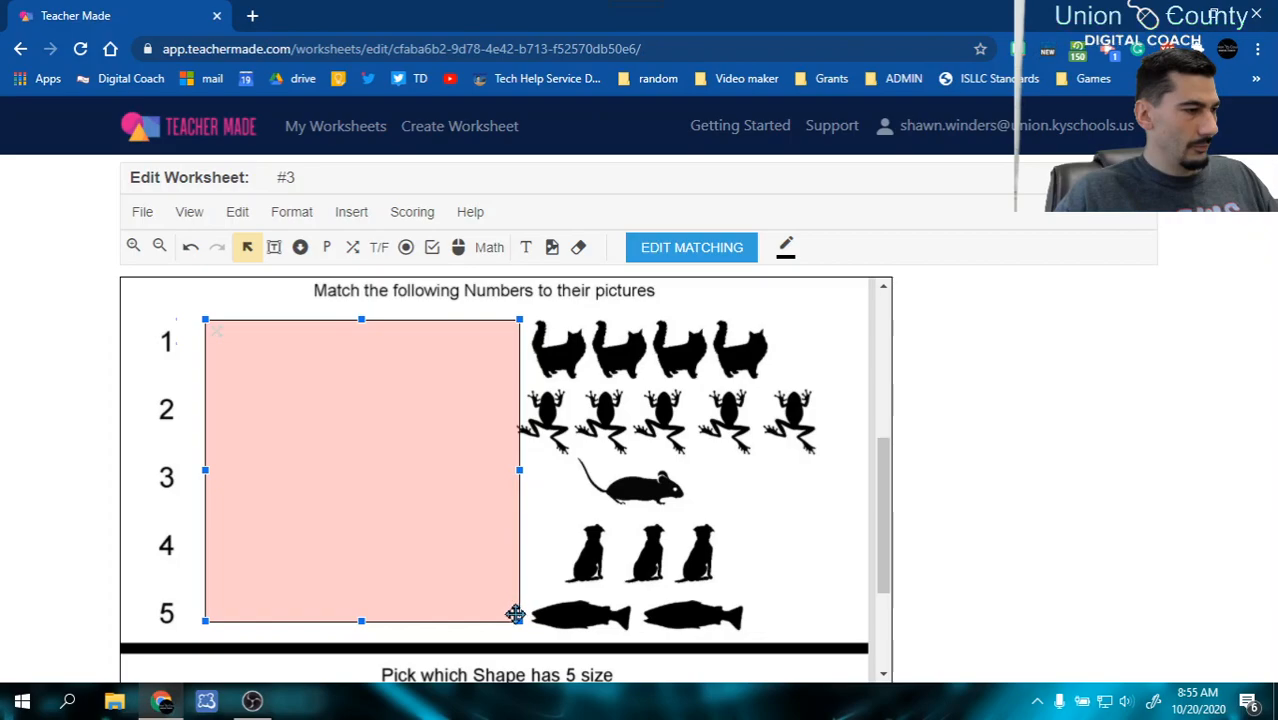
left_click_drag(518, 618, 248, 340)
left_click_drag(285, 380, 245, 361)
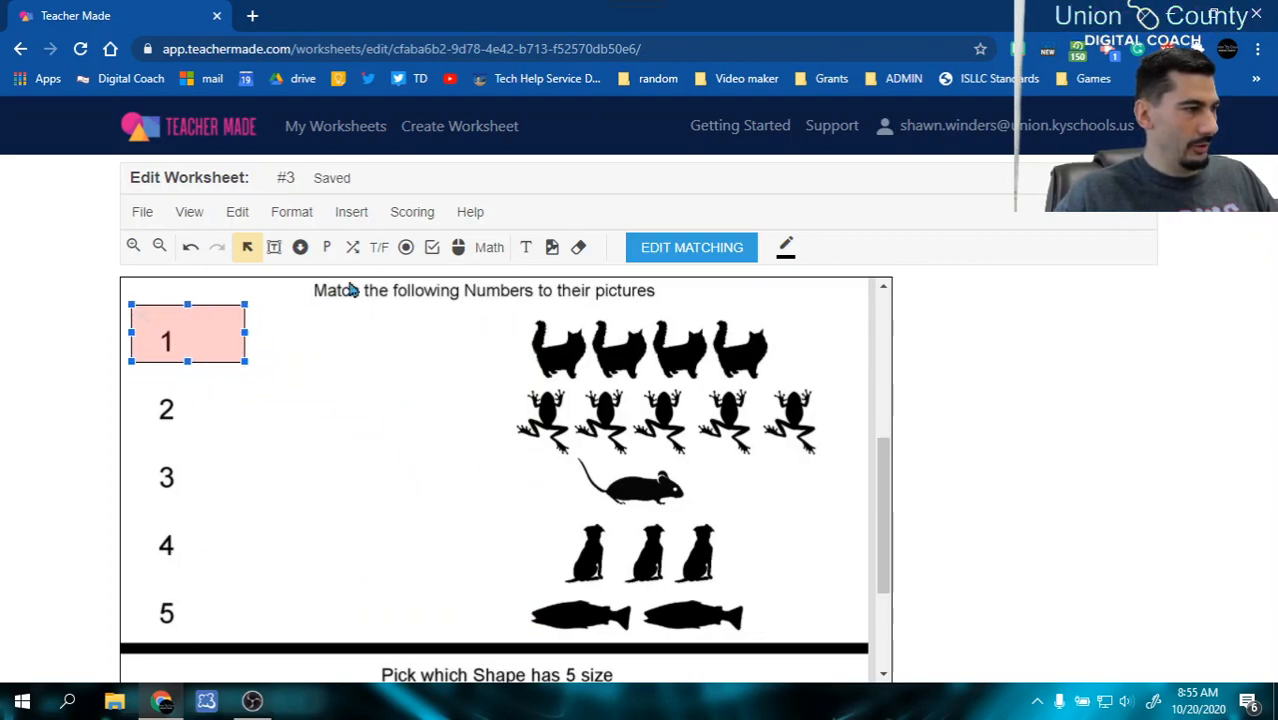
Step: Insert matching items around the mouse, the number 2 and the two fish
left_click(353, 248)
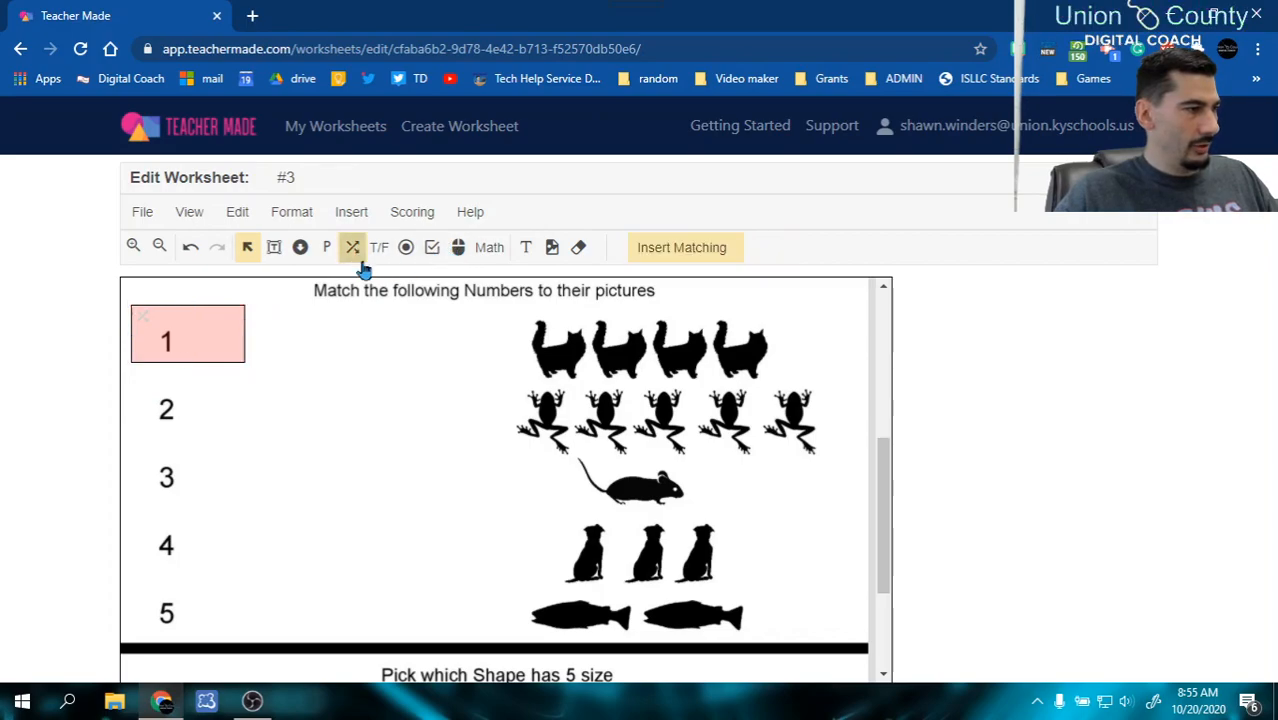
left_click_drag(542, 445, 711, 511)
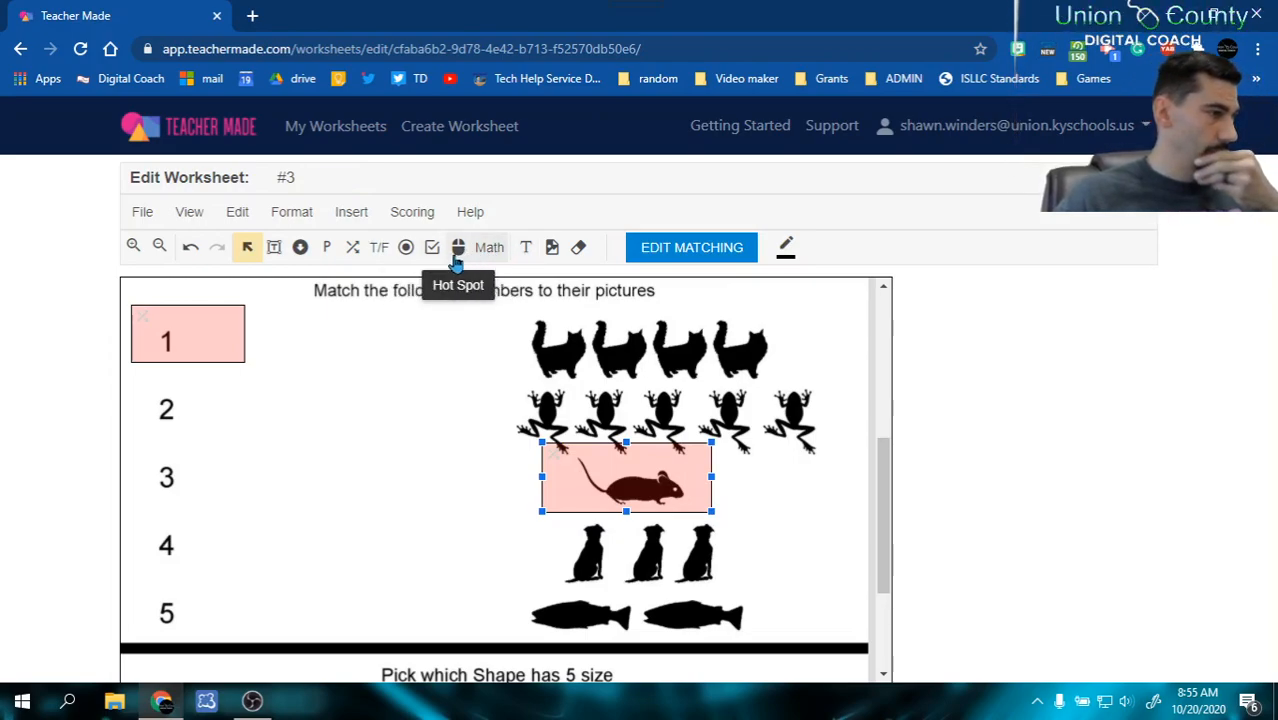
left_click(352, 247)
left_click_drag(135, 392, 209, 437)
left_click_drag(522, 593, 768, 632)
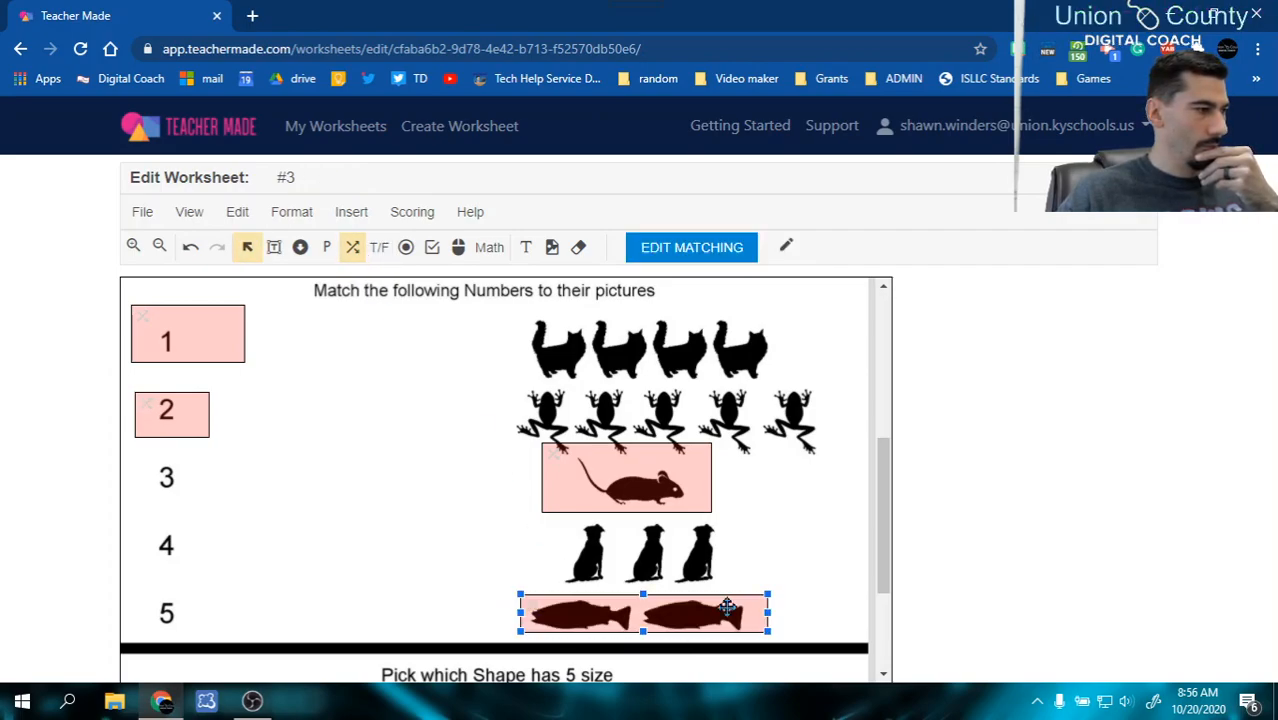
Step: Insert matching items around the numbers 3, 4 and 5, the cats, the dogs and the frogs
left_click(352, 247)
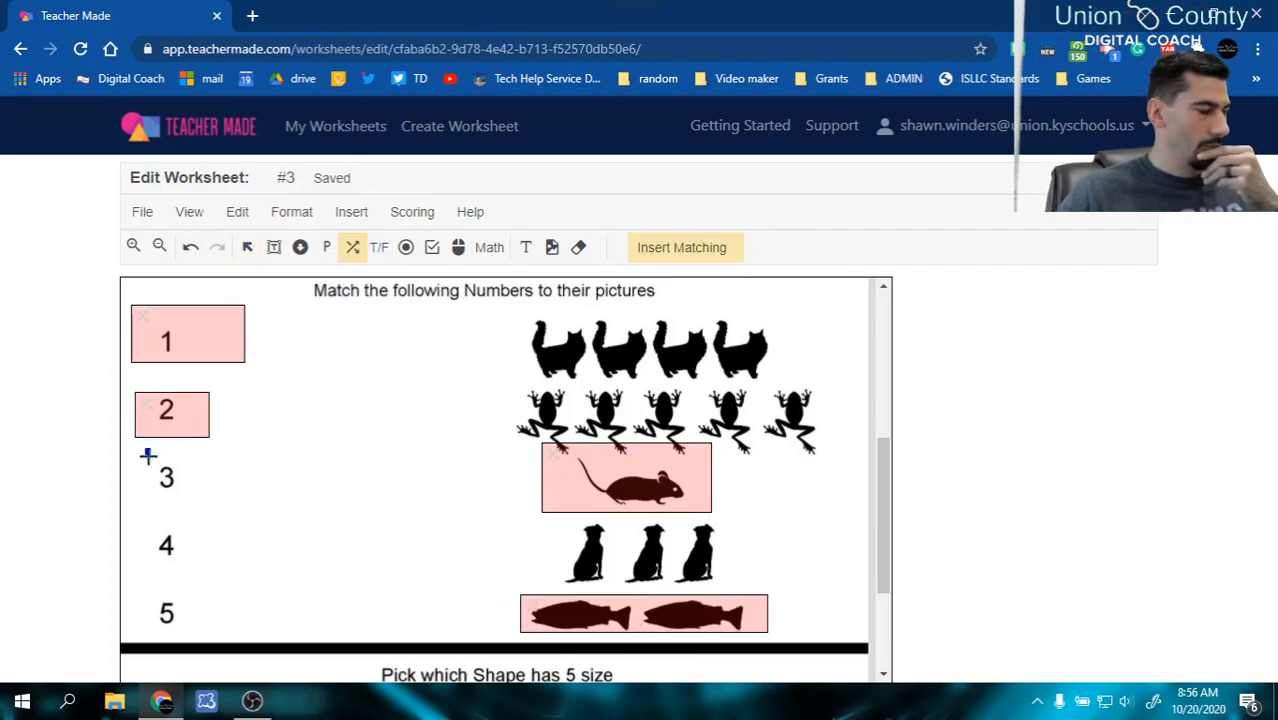
left_click_drag(147, 456, 196, 499)
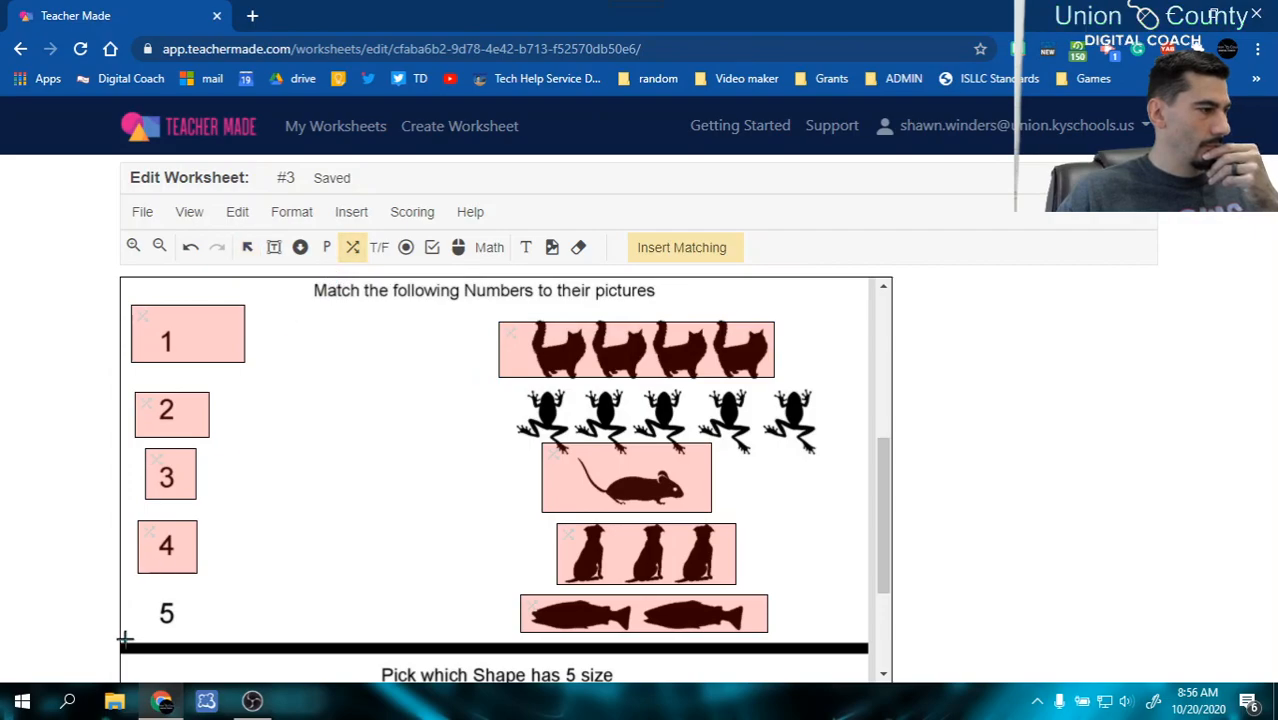
mouse_move(146, 586)
left_mouse_down()
mouse_move(158, 622)
mouse_move(193, 631)
left_mouse_up()
left_click(352, 247)
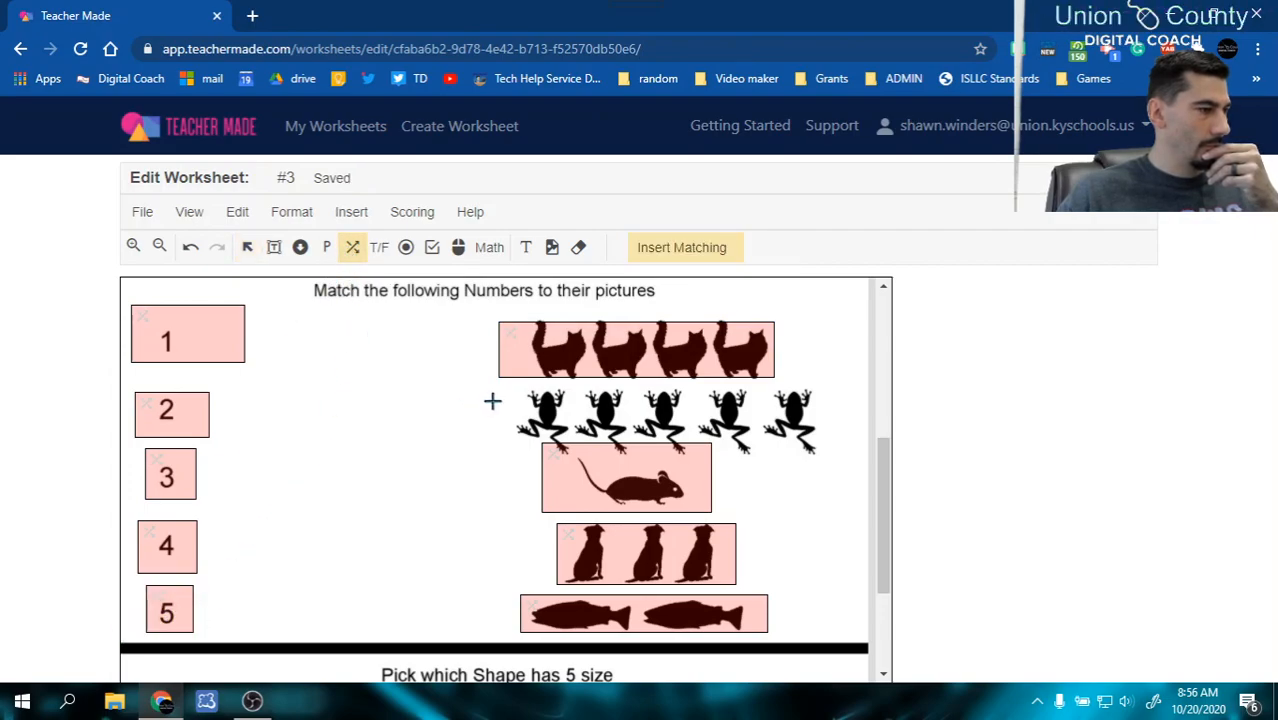
left_click_drag(497, 384, 845, 441)
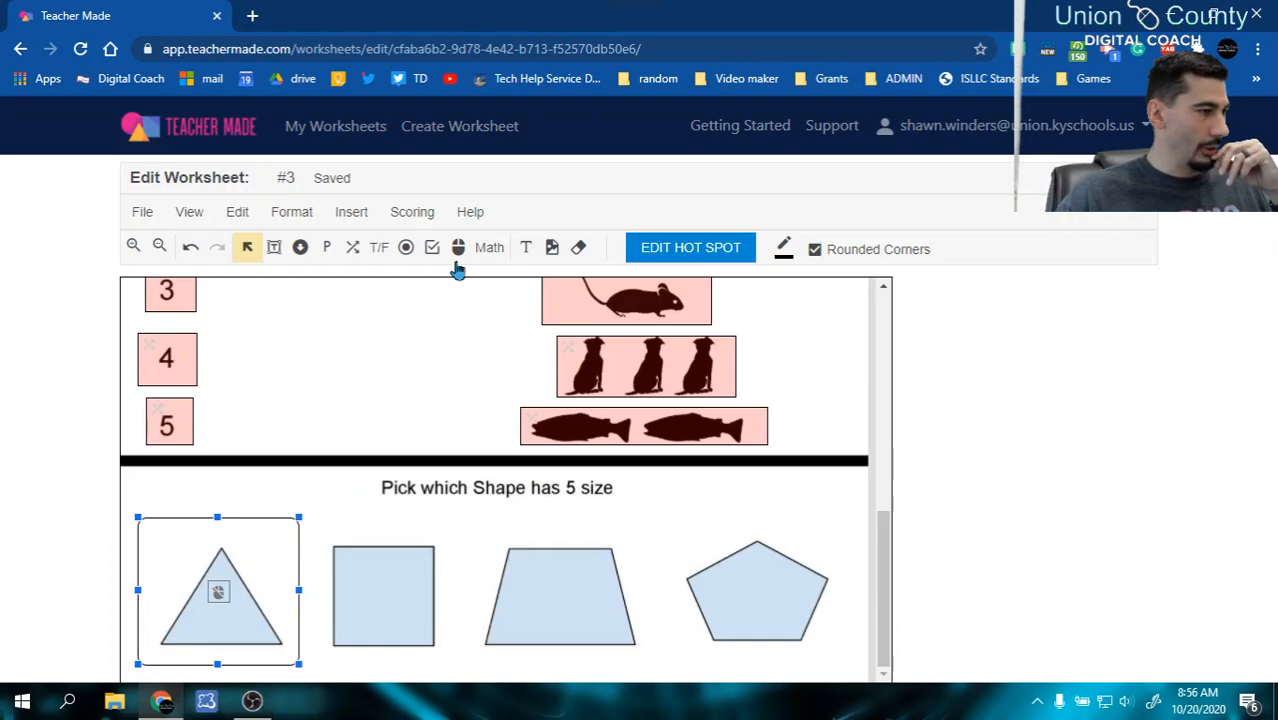
Step: Draw a hot spot around the square in the shape question
left_click(458, 250)
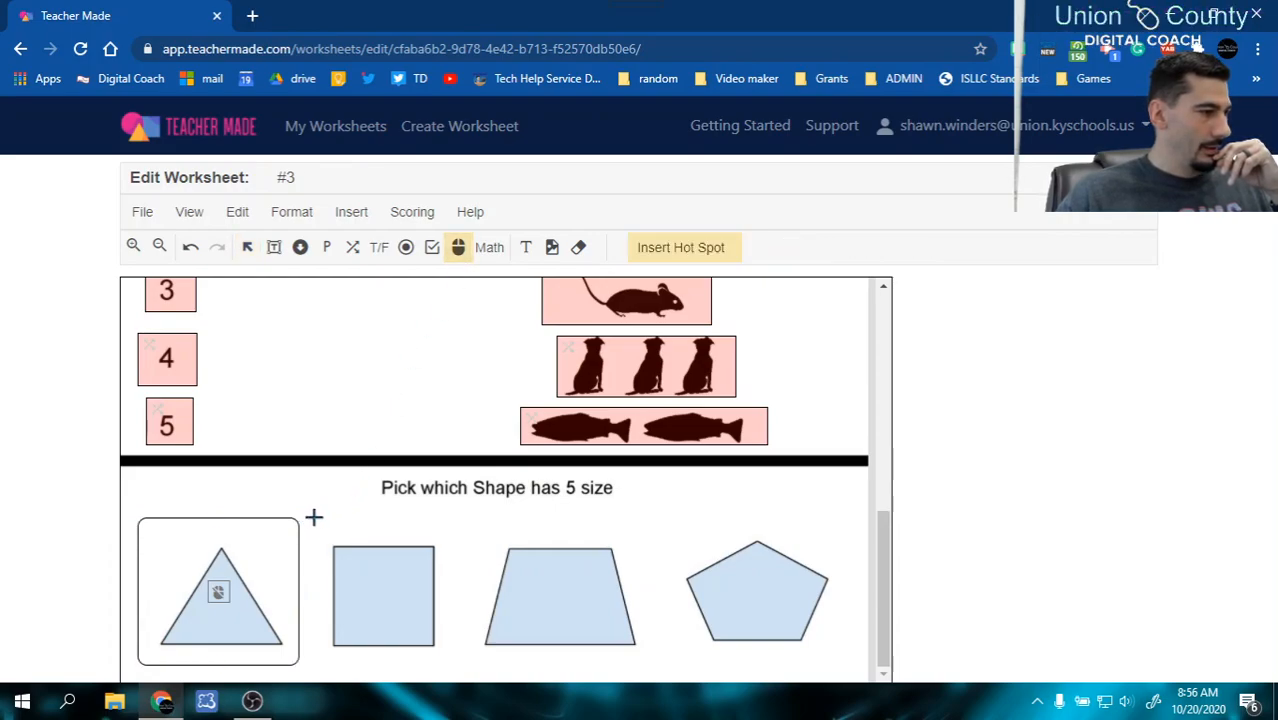
left_click_drag(314, 517, 455, 668)
left_click(432, 250)
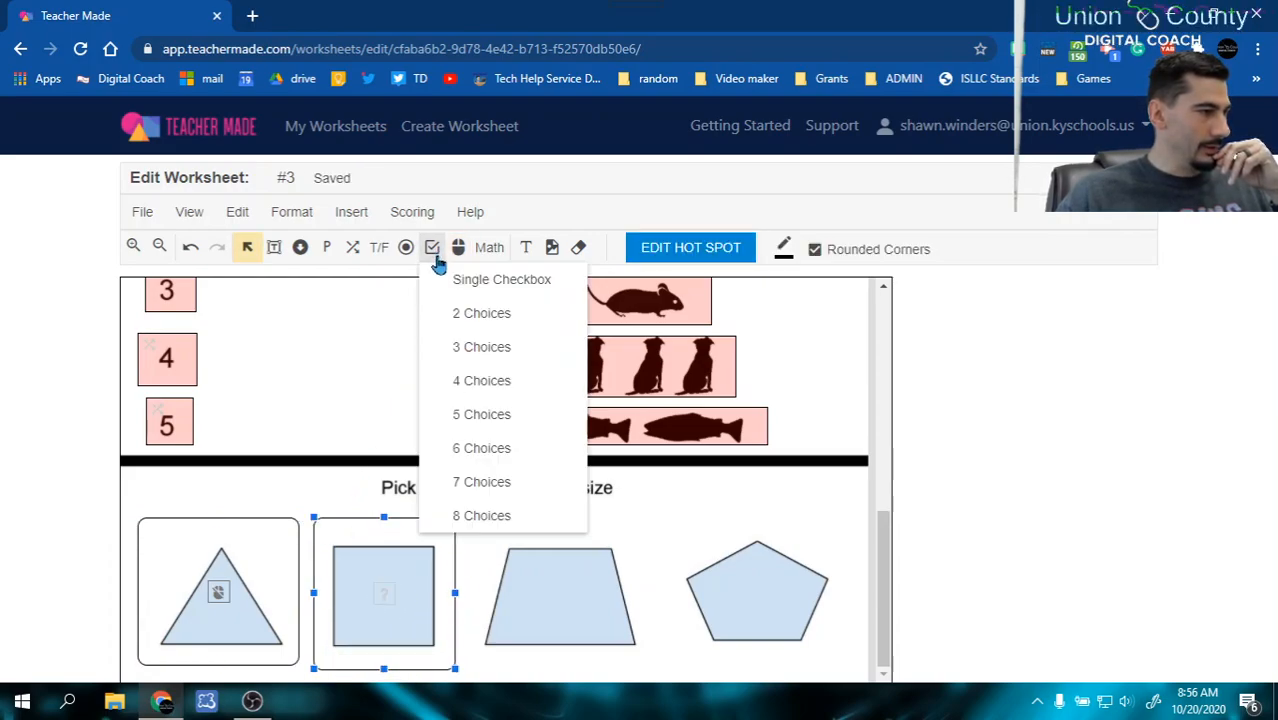
left_click(462, 252)
left_click_drag(321, 526, 459, 657)
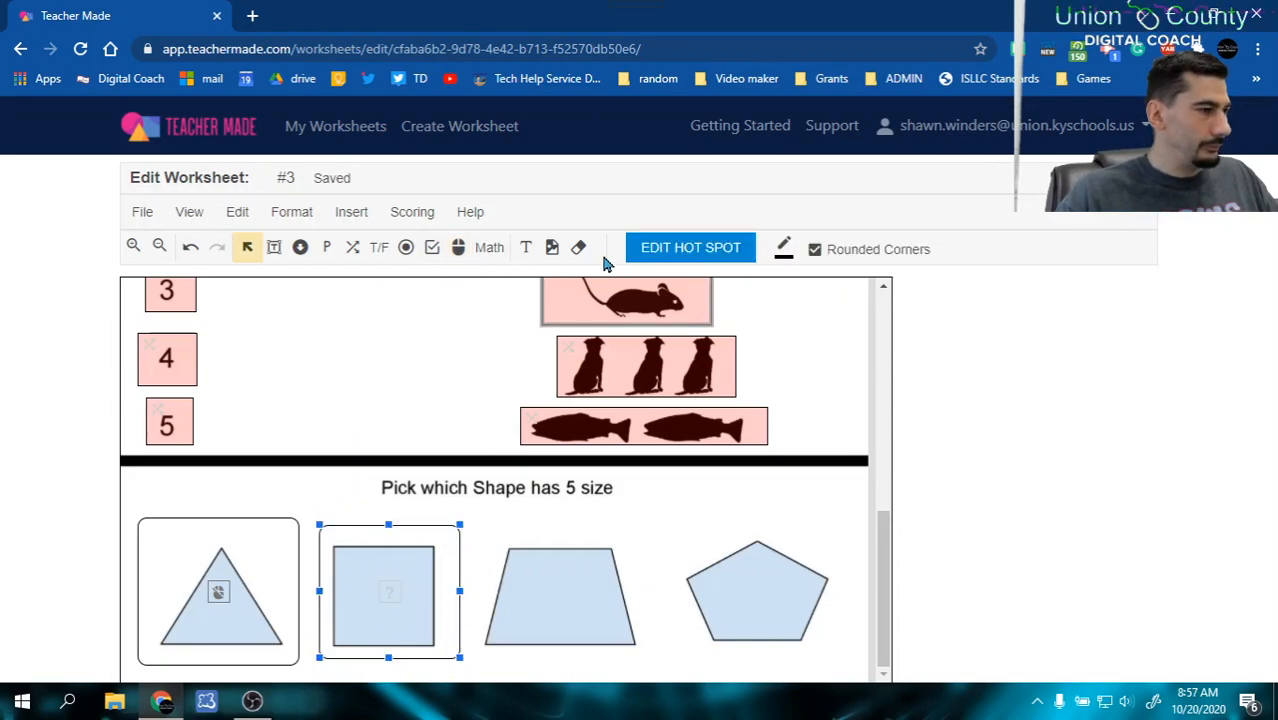
Step: Set the square's hot spot to score when the student leaves it unclicked, and save it
left_click(690, 250)
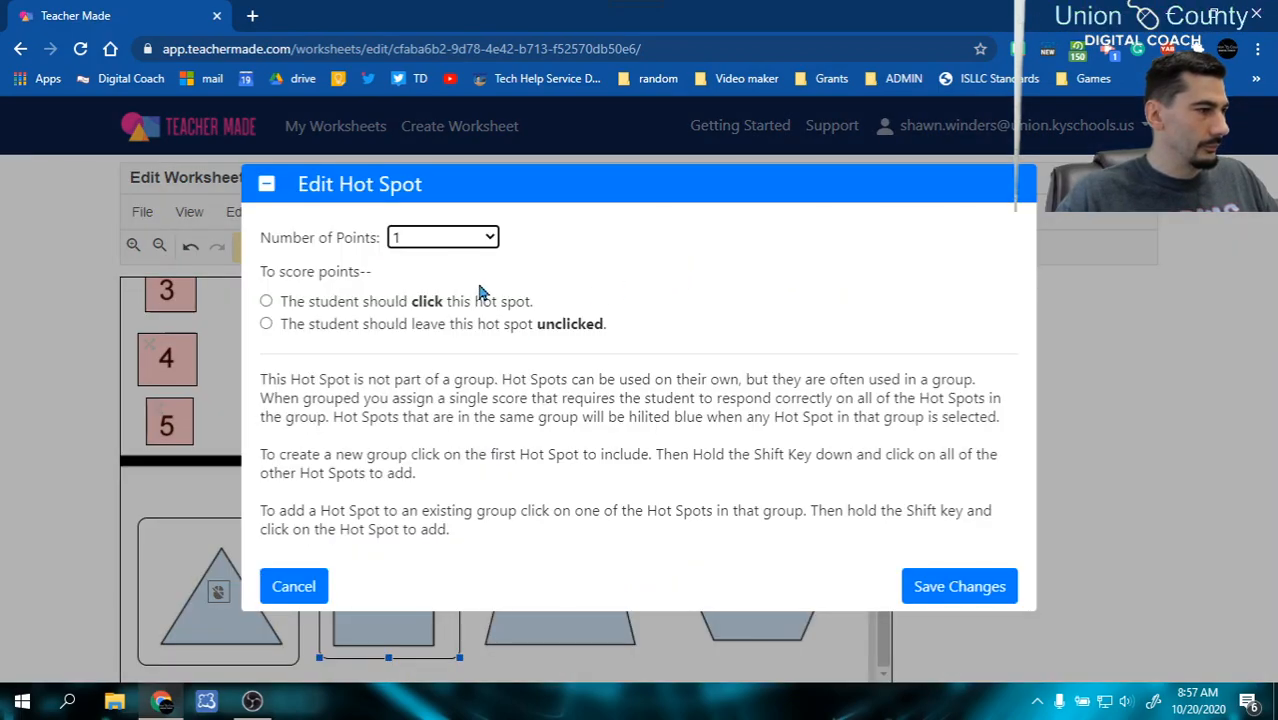
left_click(285, 333)
left_click(1010, 596)
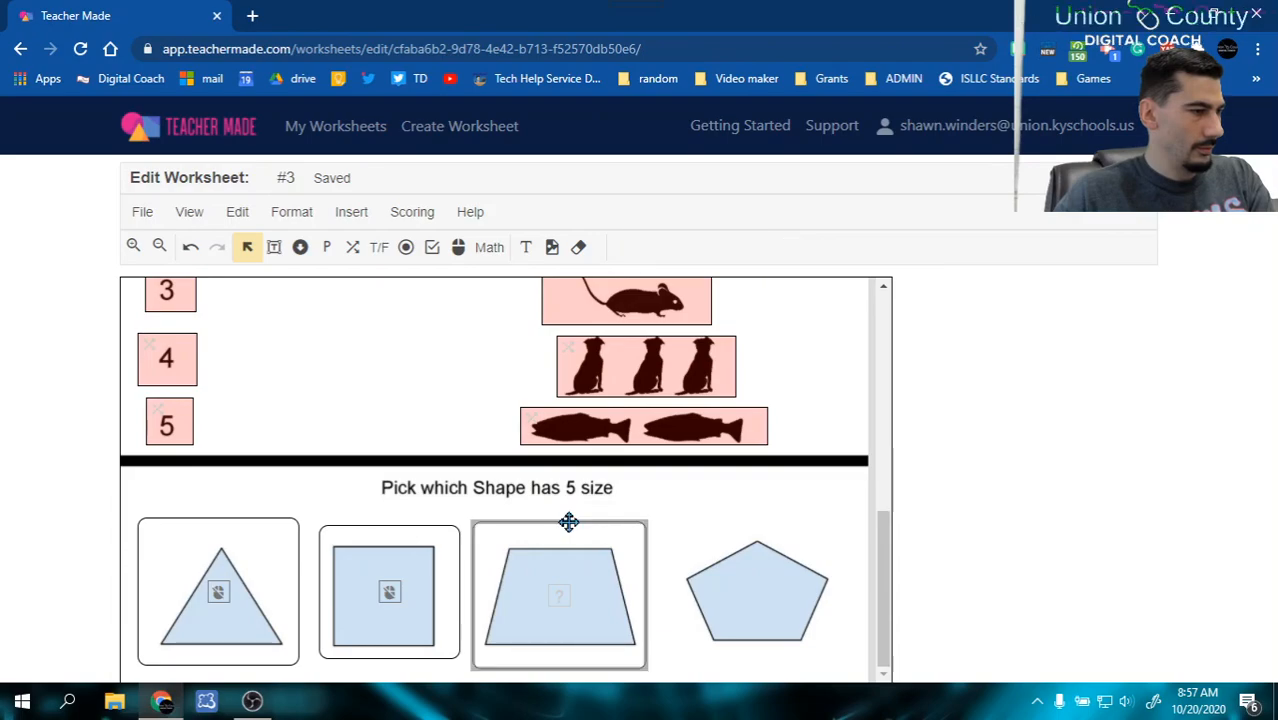
Step: Set the trapezoid's hot spot to score when the student leaves it unclicked, and save the change
left_click(568, 522)
left_click(672, 256)
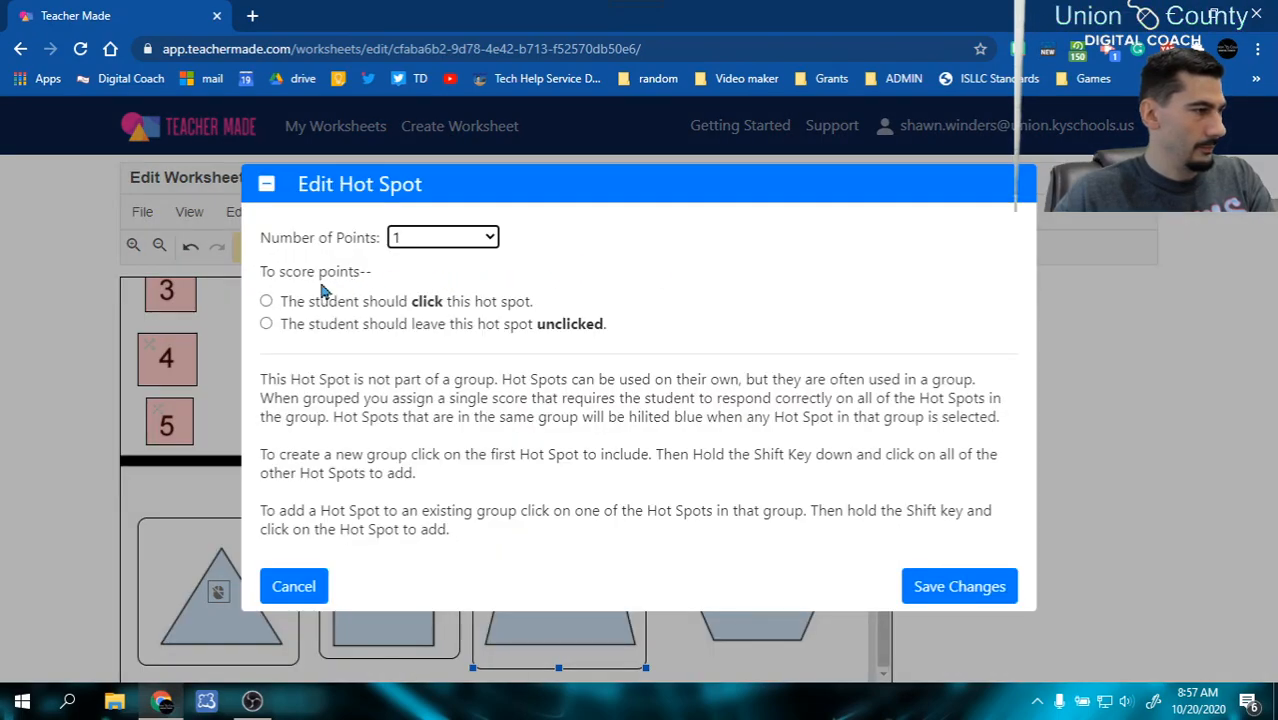
left_click(267, 300)
left_click(267, 323)
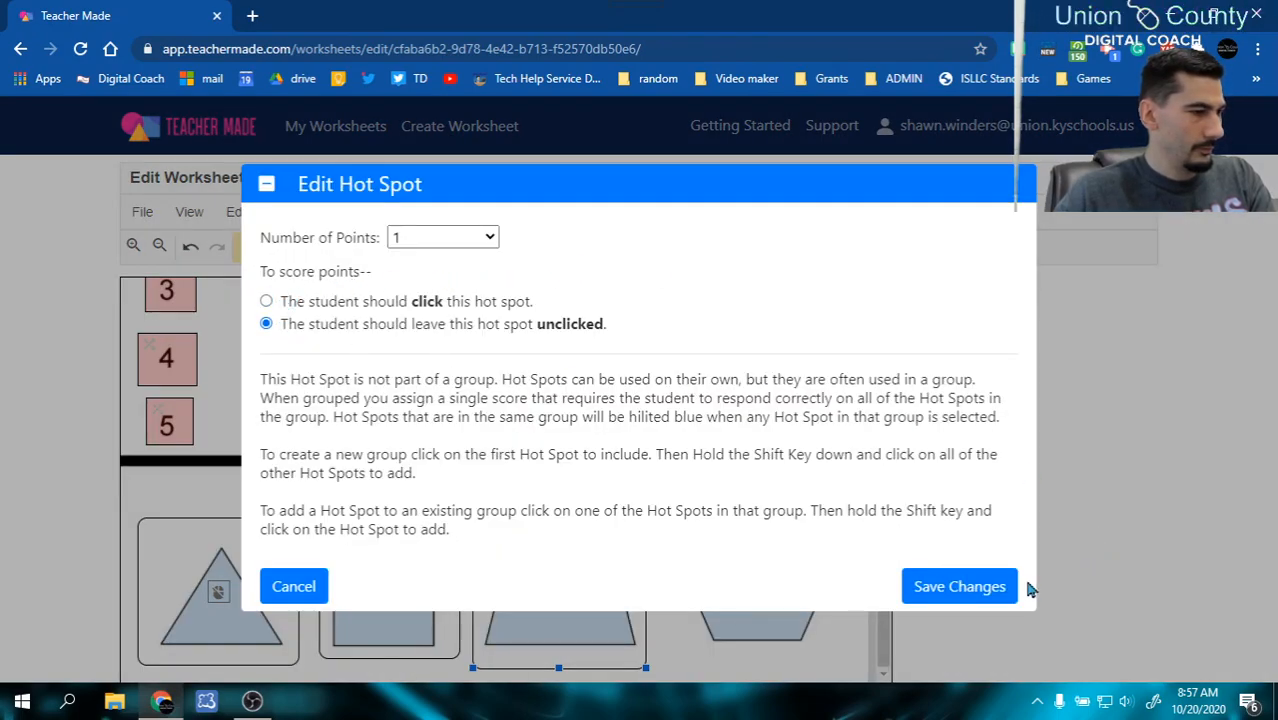
left_click(937, 587)
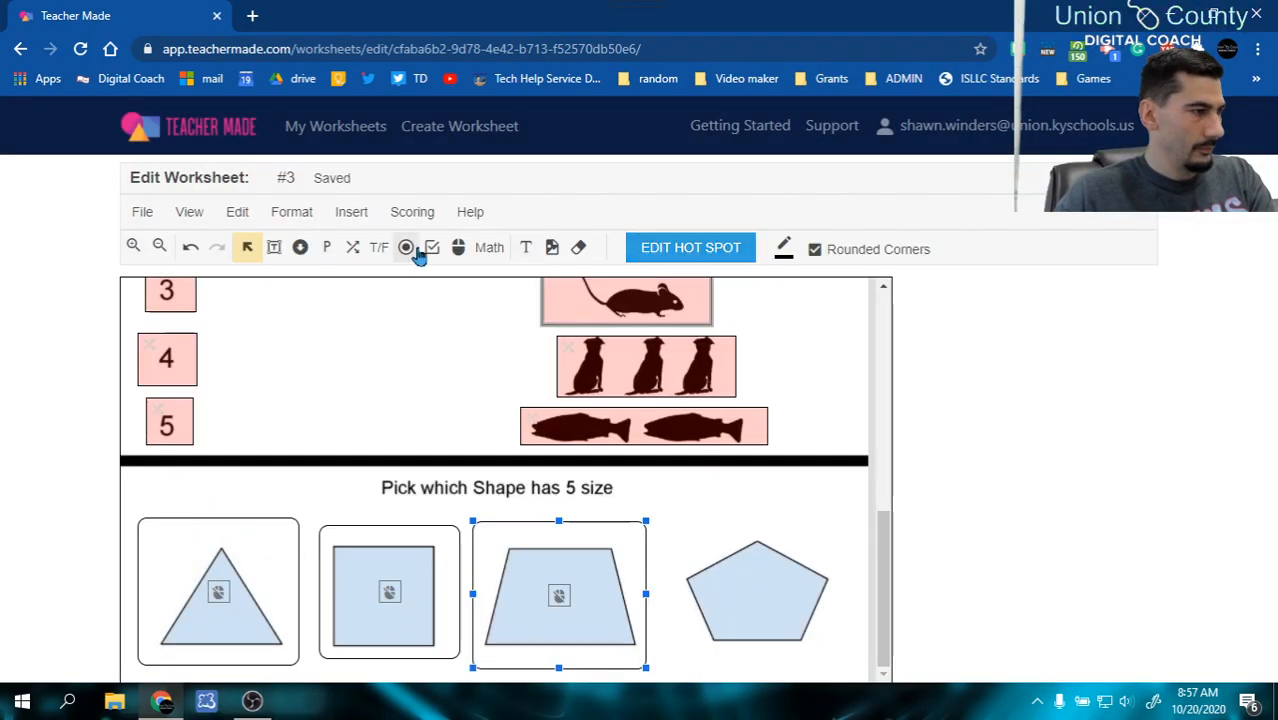
Step: Draw a hot spot around the pentagon in the shape question
left_click(458, 248)
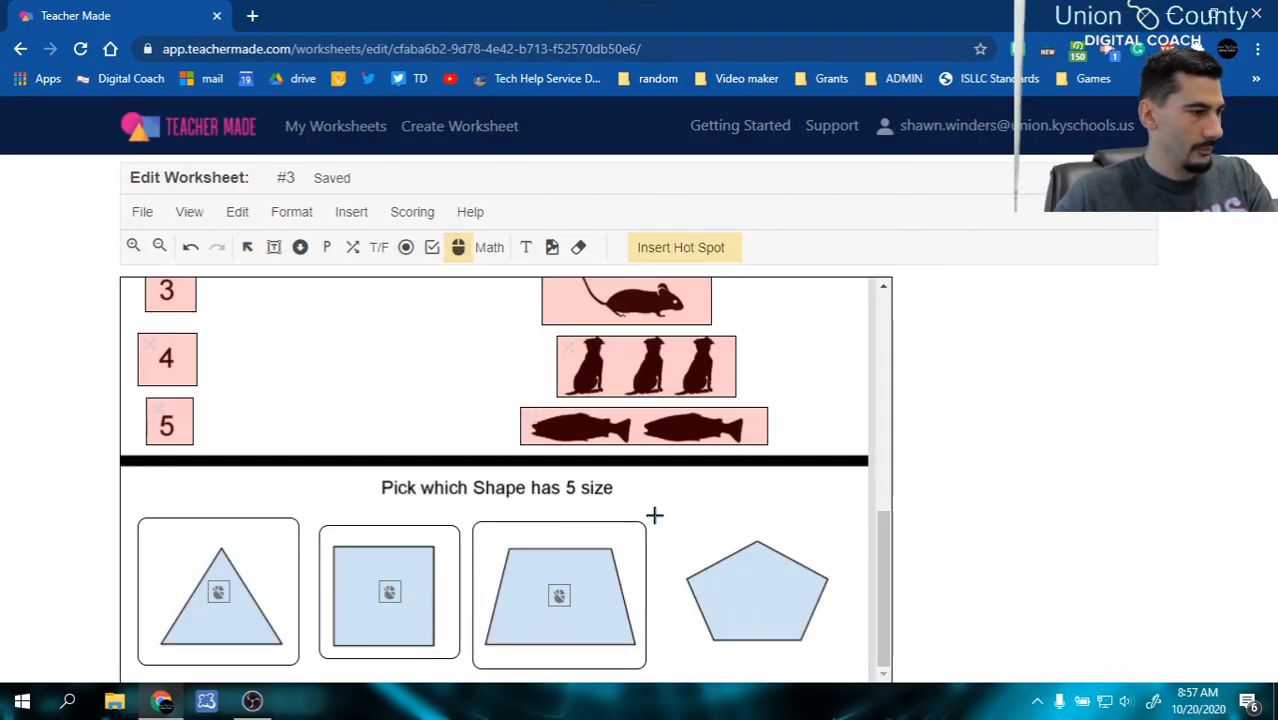
left_click_drag(654, 515, 845, 656)
left_click(189, 212)
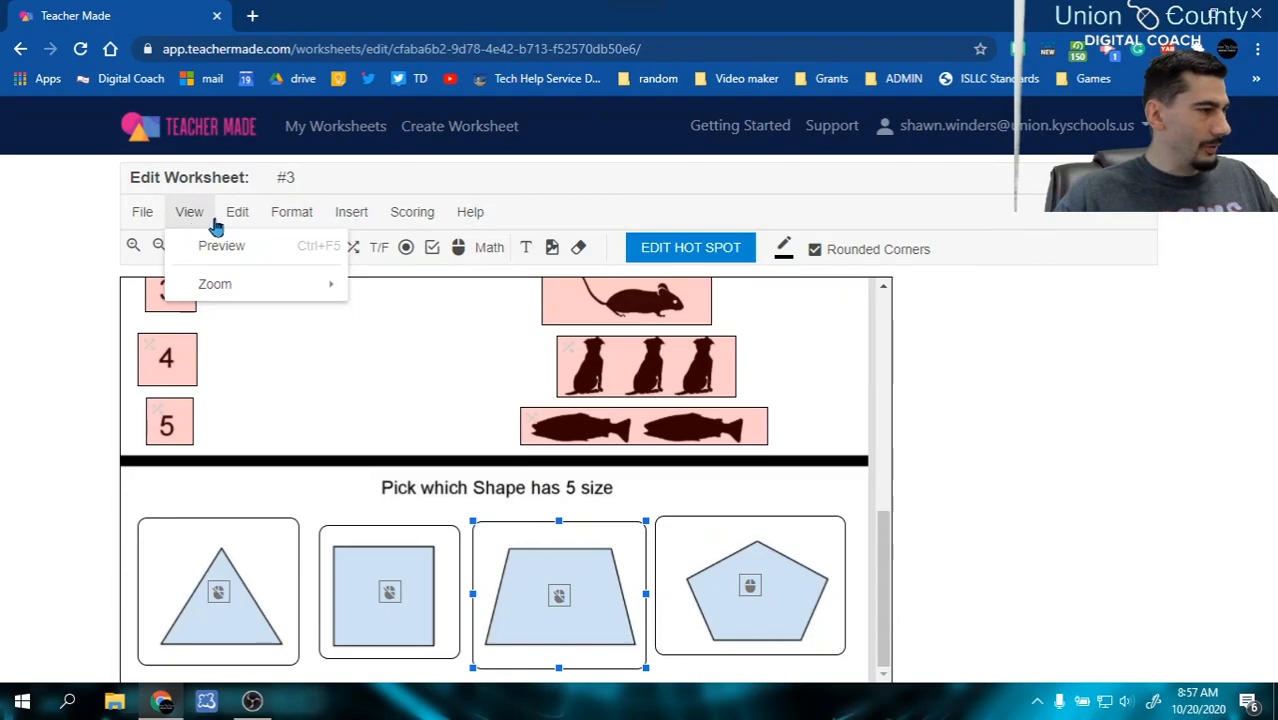
mouse_move(413, 226)
mouse_move(463, 224)
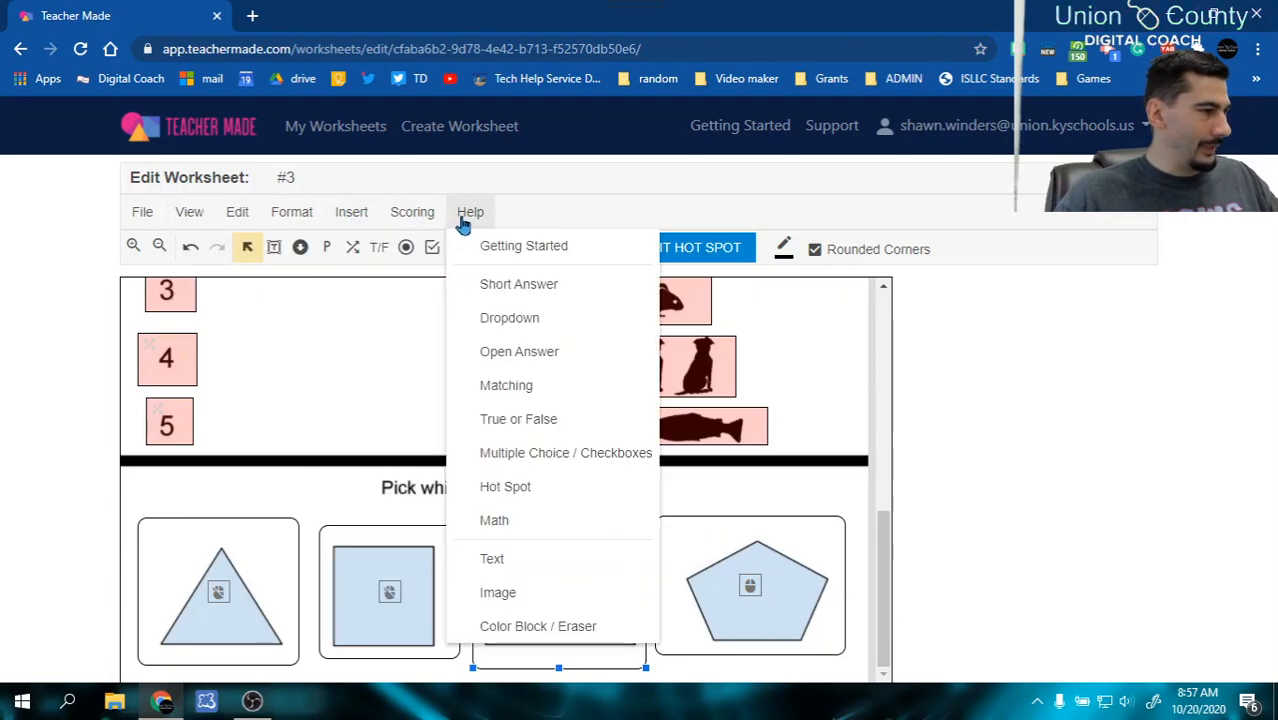
mouse_move(142, 212)
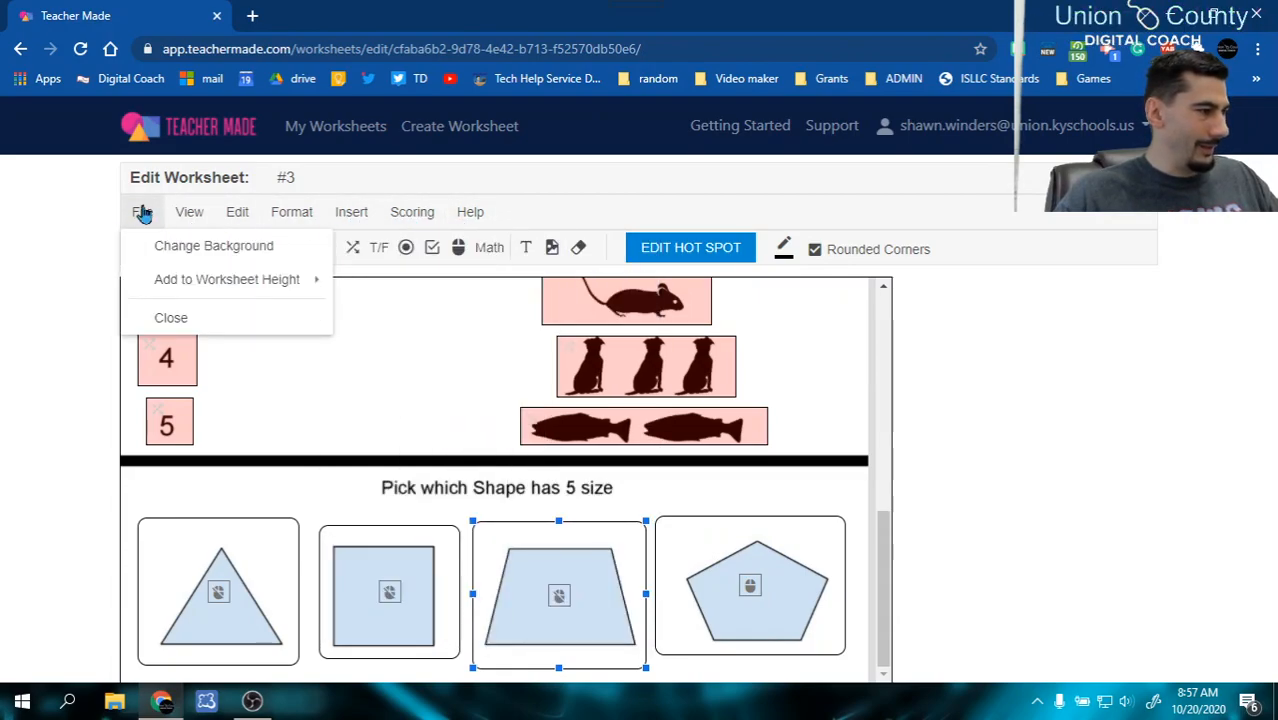
mouse_move(163, 288)
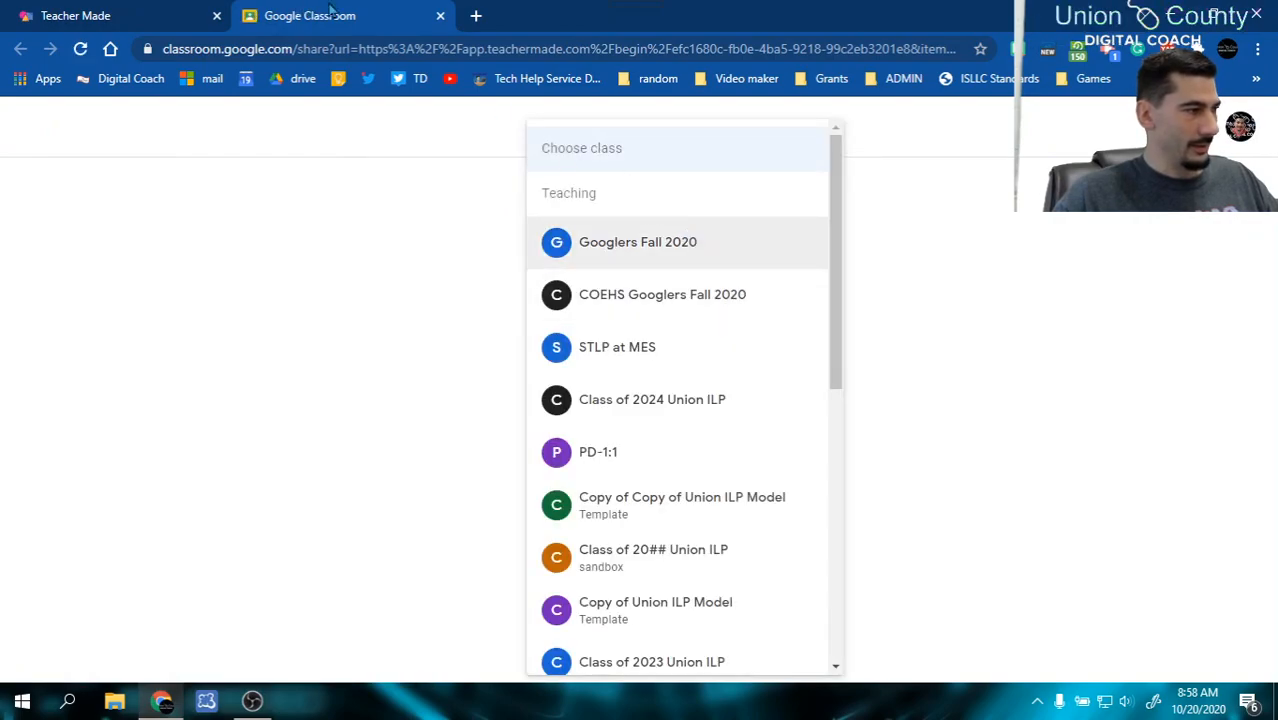
Step: View the #3 assignment's sharing page in TeacherMade and return to the Google Classroom page
left_click(143, 18)
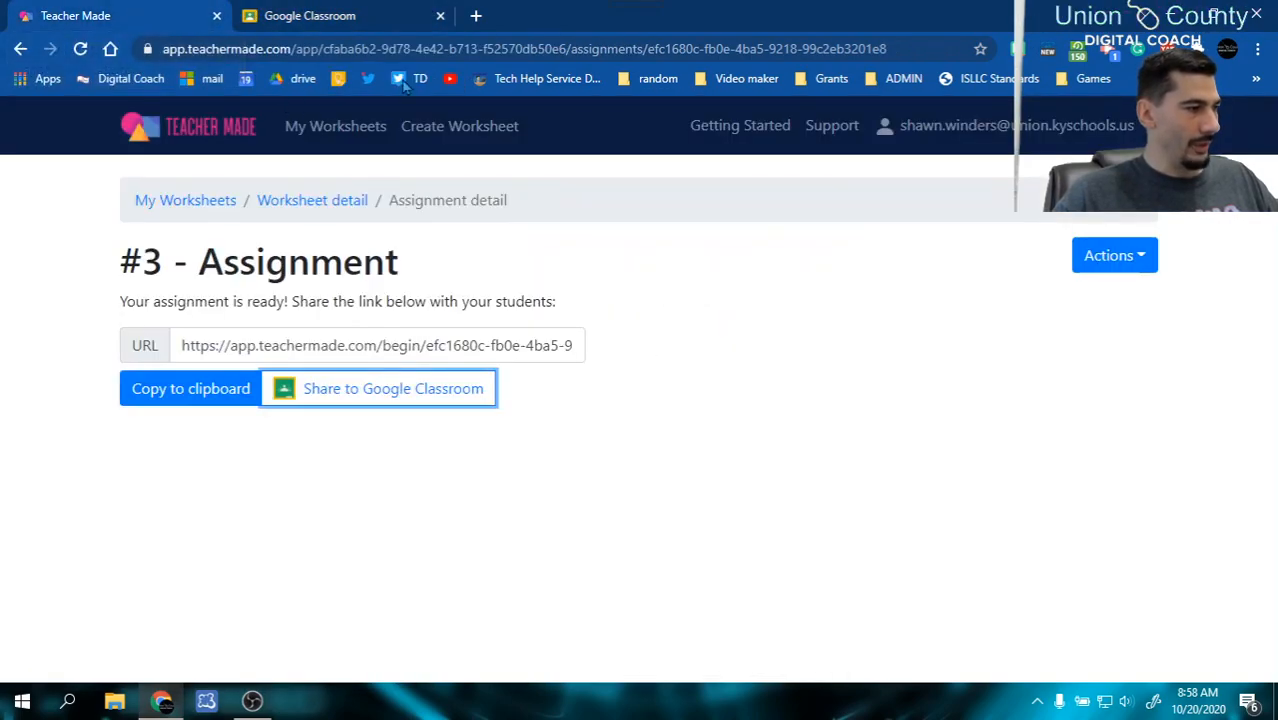
left_click(410, 20)
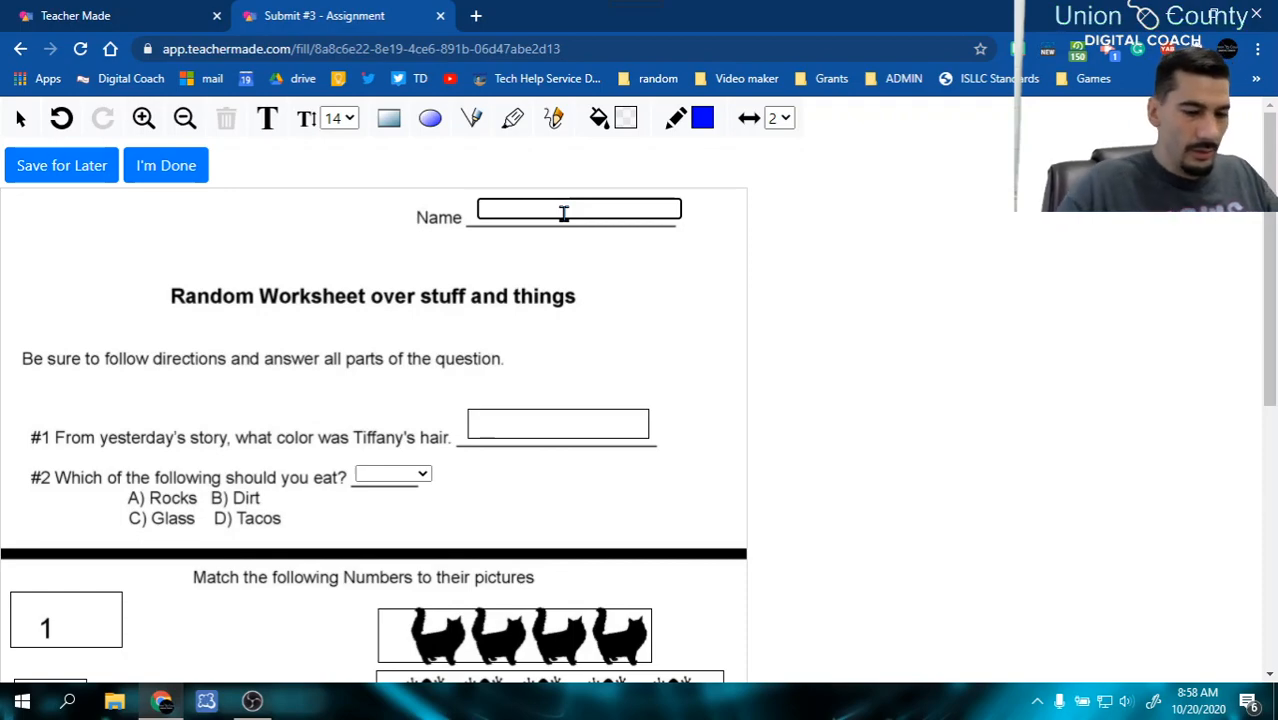
Step: Fill in the worksheet's Name field with "Name Me" and go to the answer field of question #1
left_click(564, 211)
type("Name")
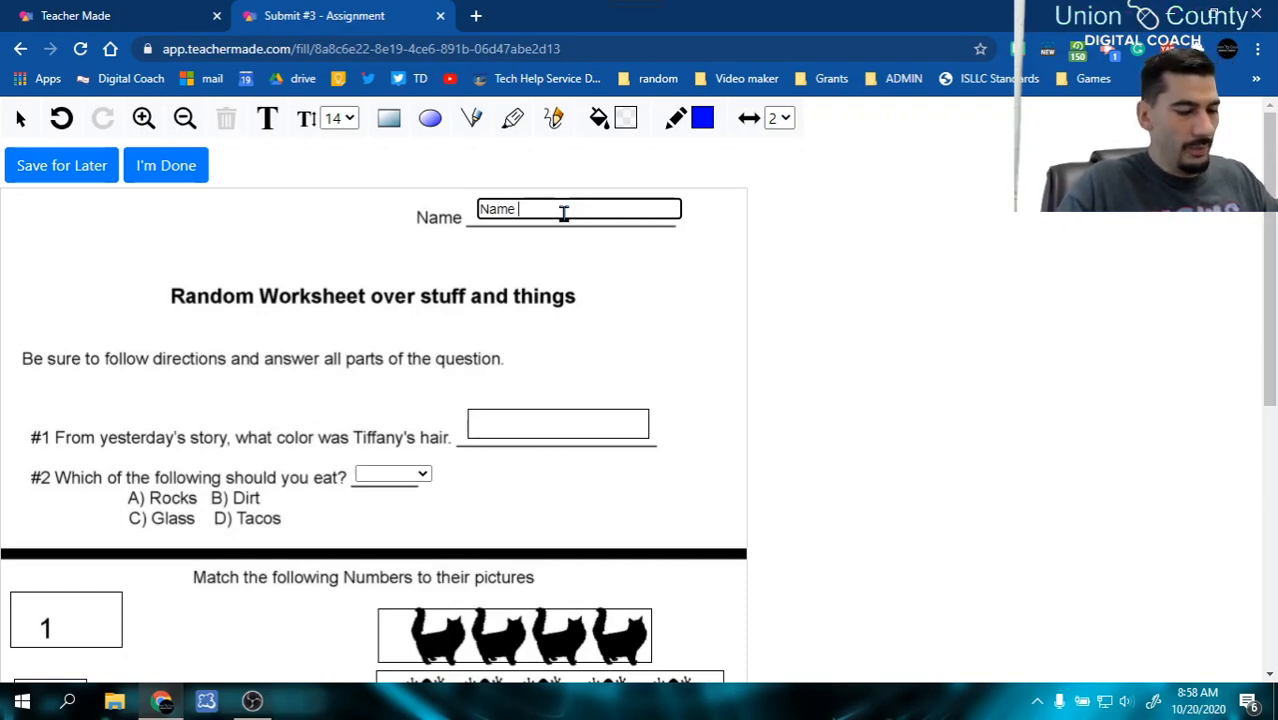
type(" Me")
left_click(514, 428)
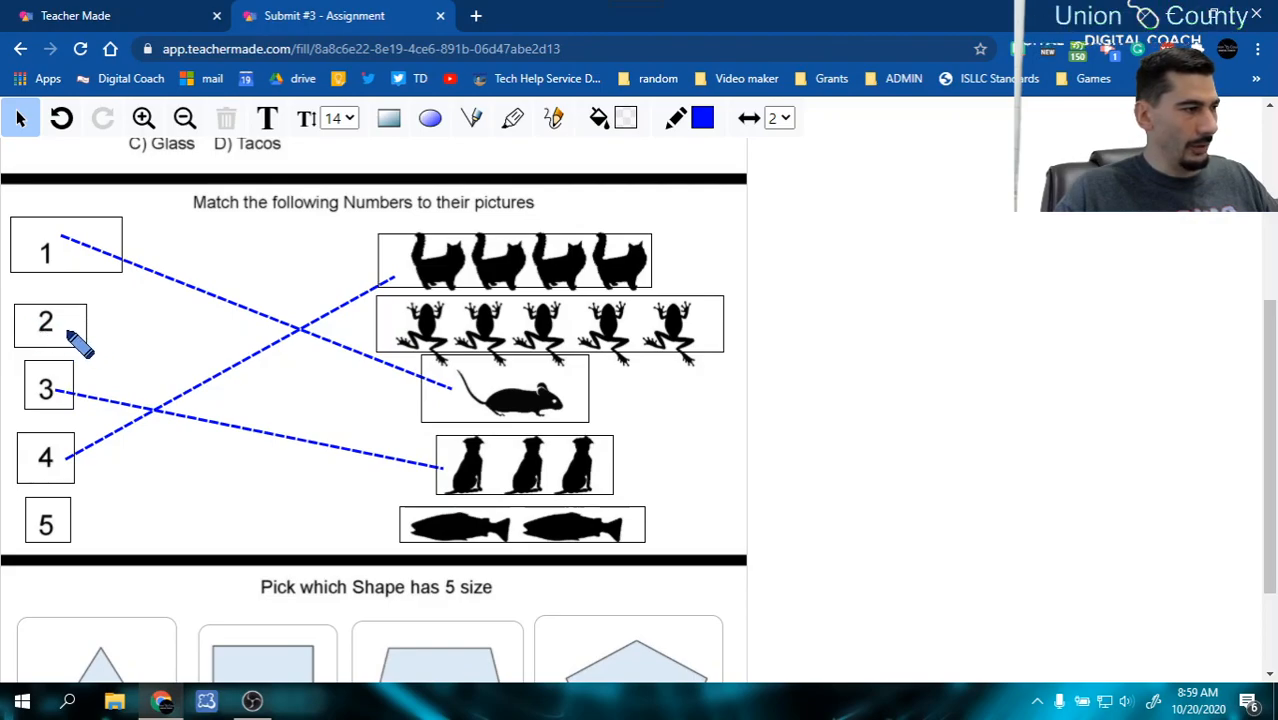
Step: Match the number 2 to the two fish and the number 5 to the five frogs
mouse_move(66, 330)
left_mouse_down()
mouse_move(208, 388)
mouse_move(380, 510)
mouse_move(415, 519)
left_mouse_up()
left_click_drag(60, 524, 399, 337)
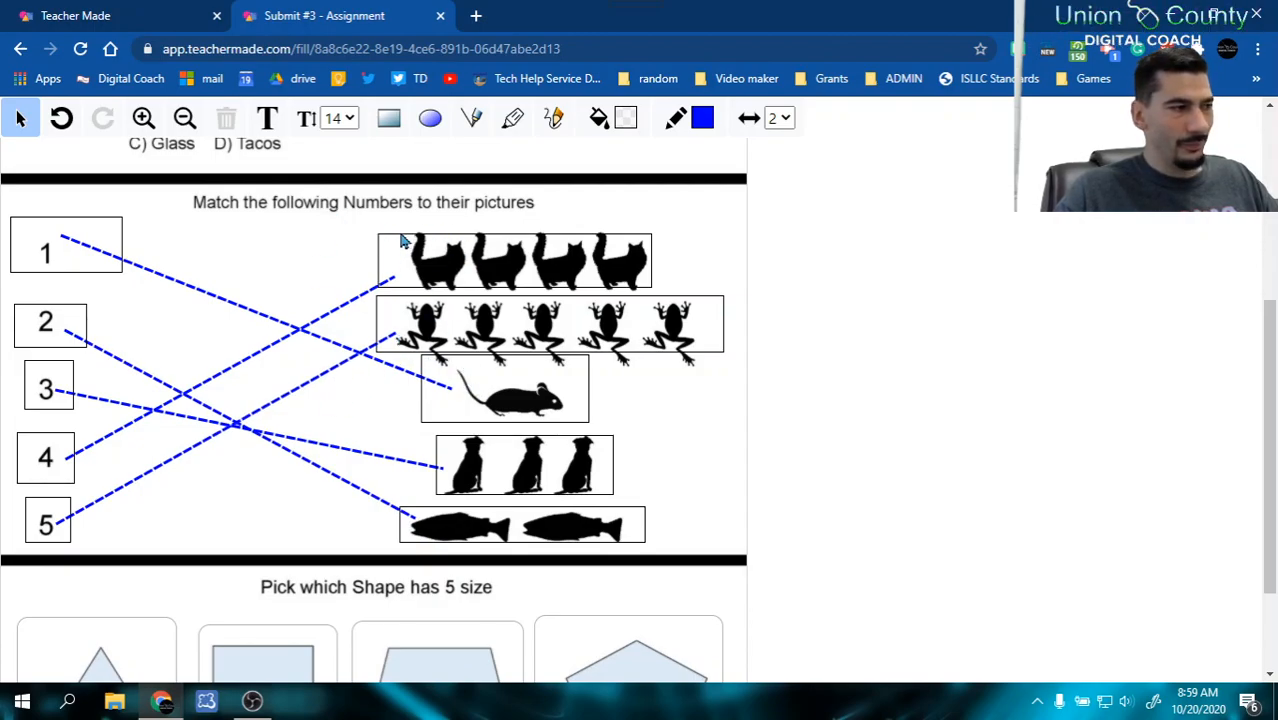
scroll(425, 258, "down", 2)
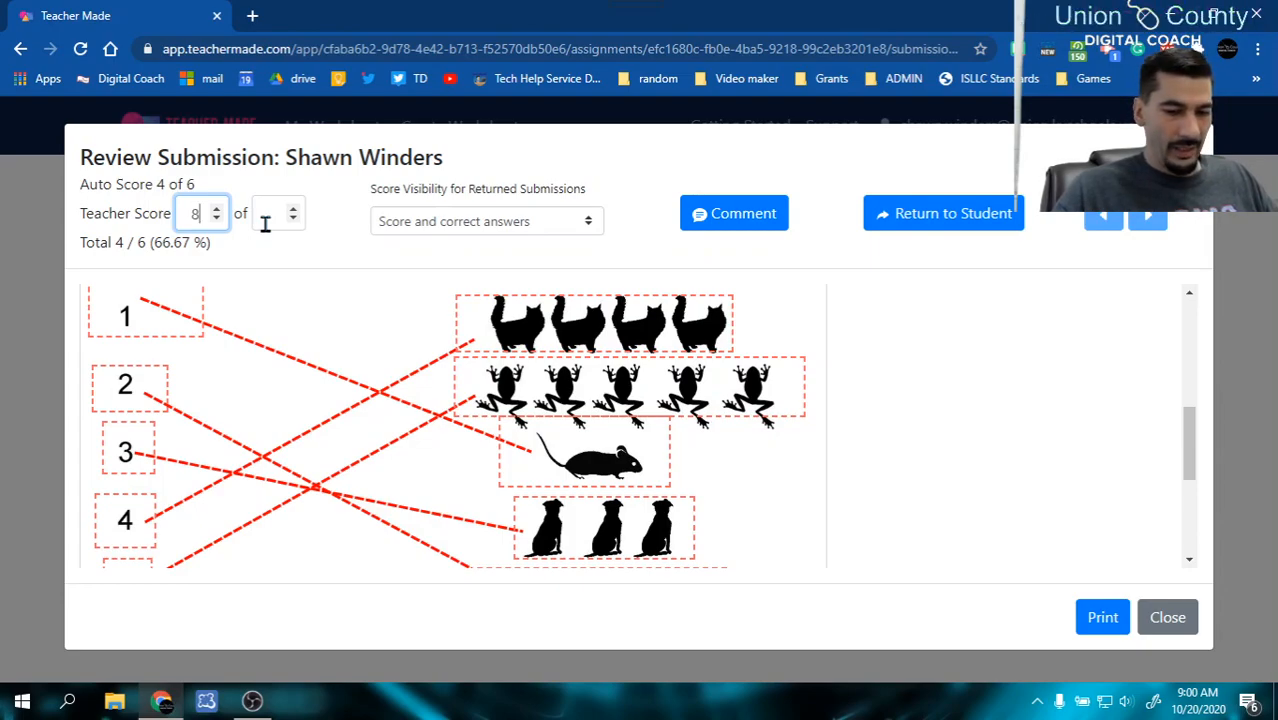
Step: Set the maximum teacher score of the reviewed submission to 10 points
left_click(265, 221)
type("10")
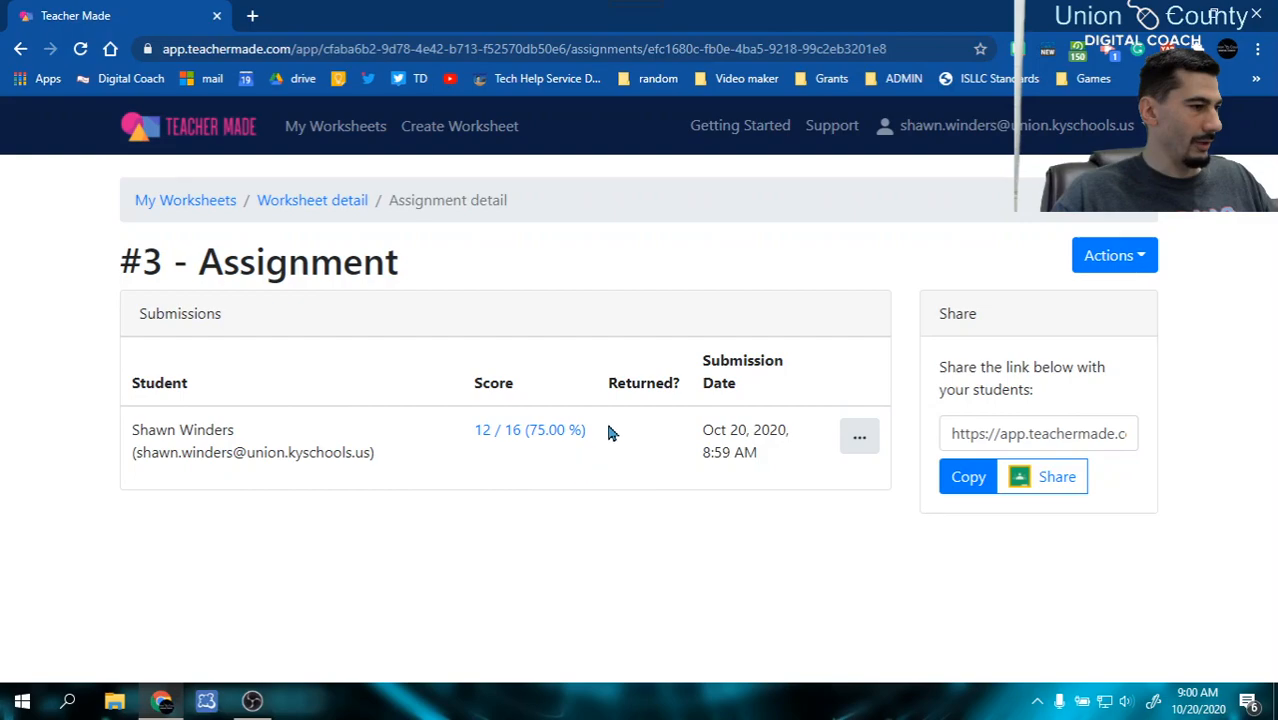